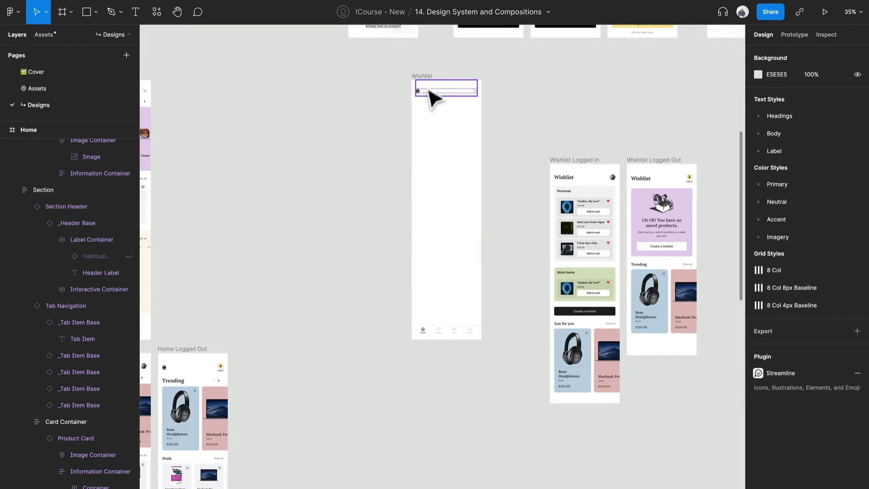
In the Wishlist screen's bottom navigation, set the Home item to Inactive and the Wishlist item to Active.
click(437, 92)
scroll(438, 94, up, 3)
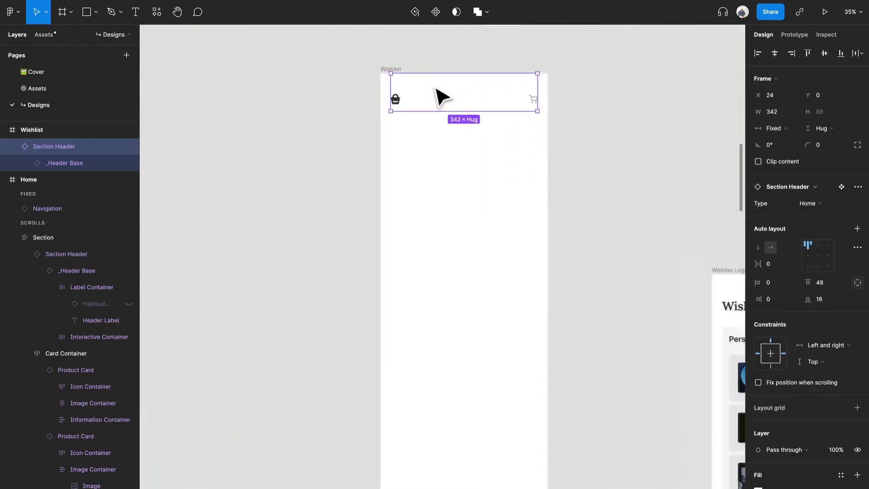
scroll(435, 88, down, 3)
drag(457, 98, 421, 82)
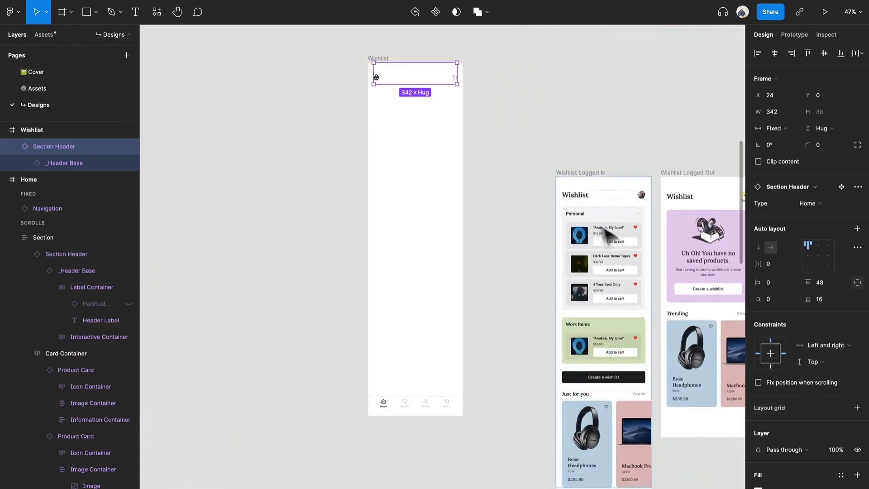
scroll(416, 406, up, 4)
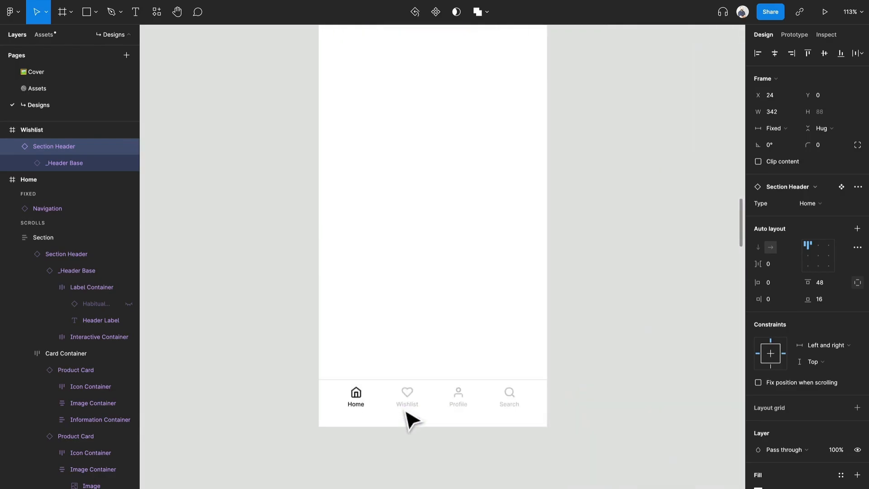
double_click(356, 404)
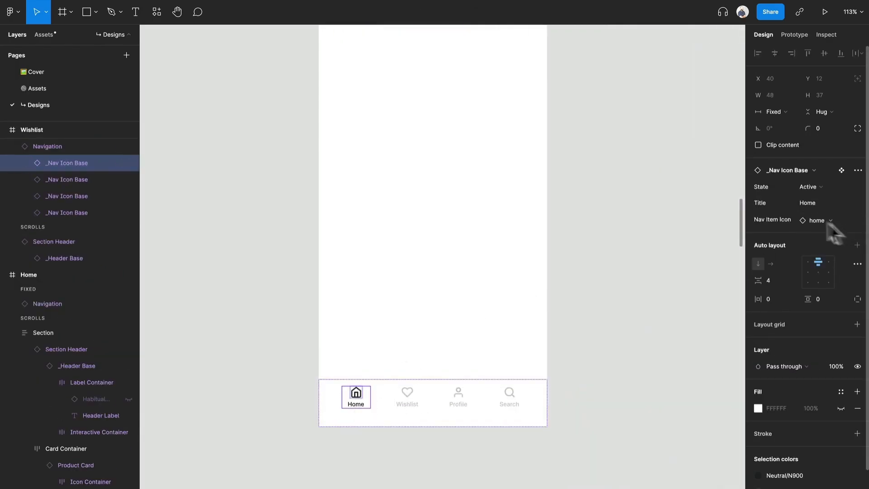
click(815, 187)
click(812, 169)
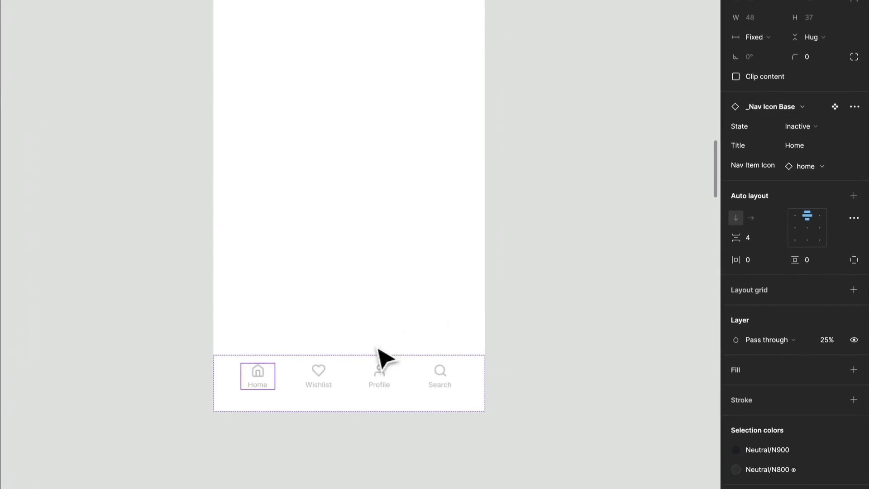
click(312, 390)
click(814, 124)
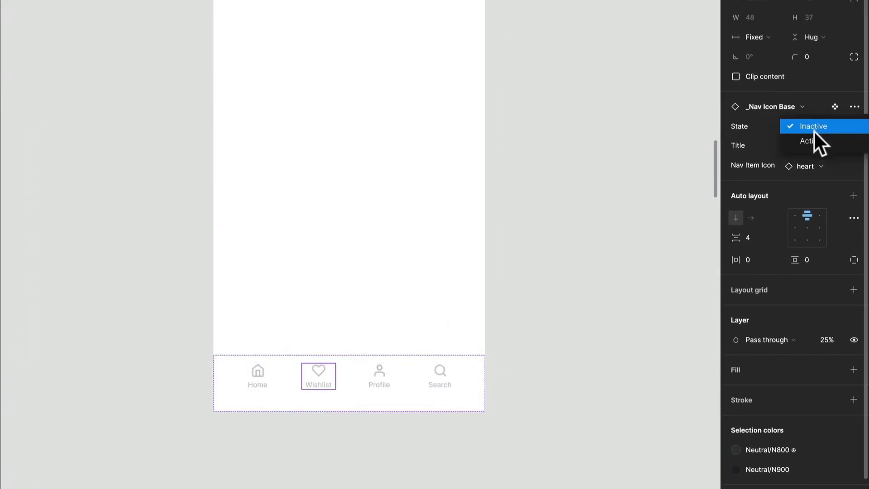
click(812, 140)
Move the Wishlist Logged In frame directly beside the Wishlist frame, with their top edges roughly level.
scroll(394, 316, right, 4)
scroll(394, 317, up, 7)
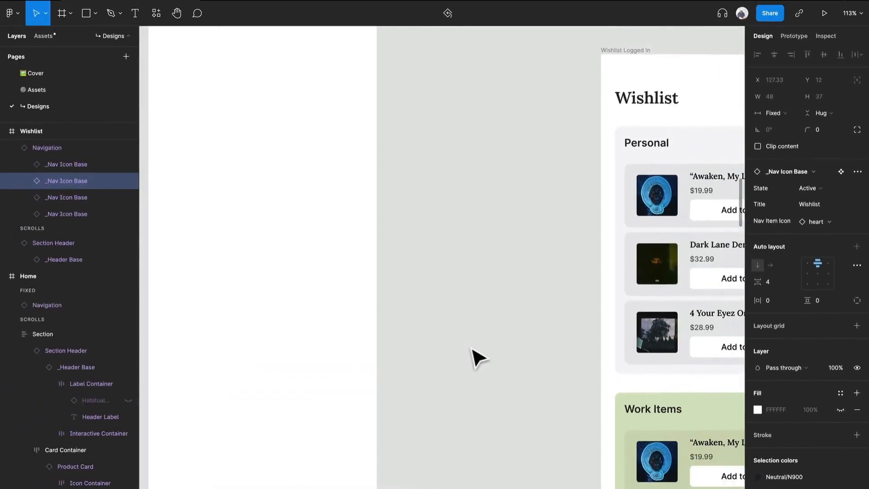
scroll(478, 357, down, 5)
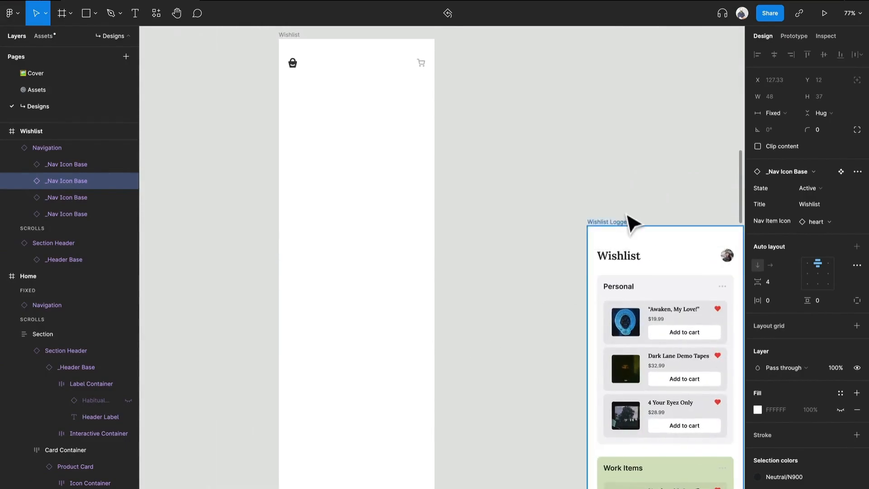
drag(617, 226, 471, 42)
scroll(382, 78, up, 4)
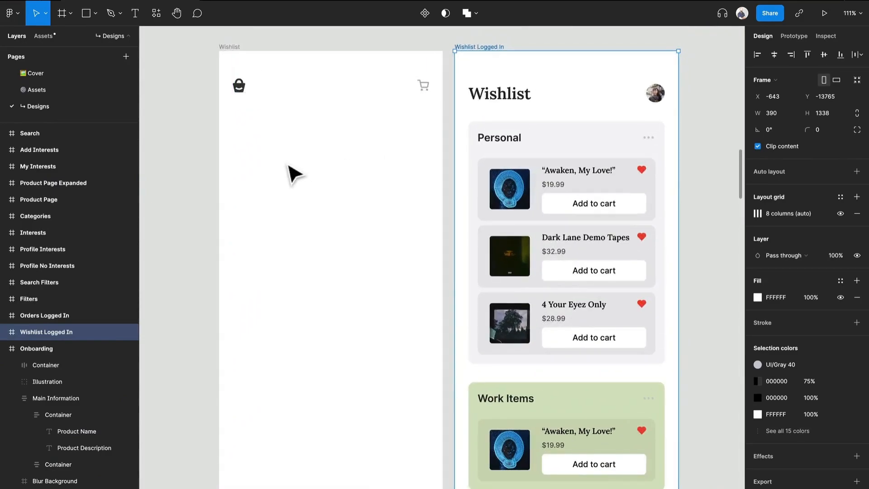
Switch the Wishlist screen's Section Header instance to the Page type.
double_click(300, 92)
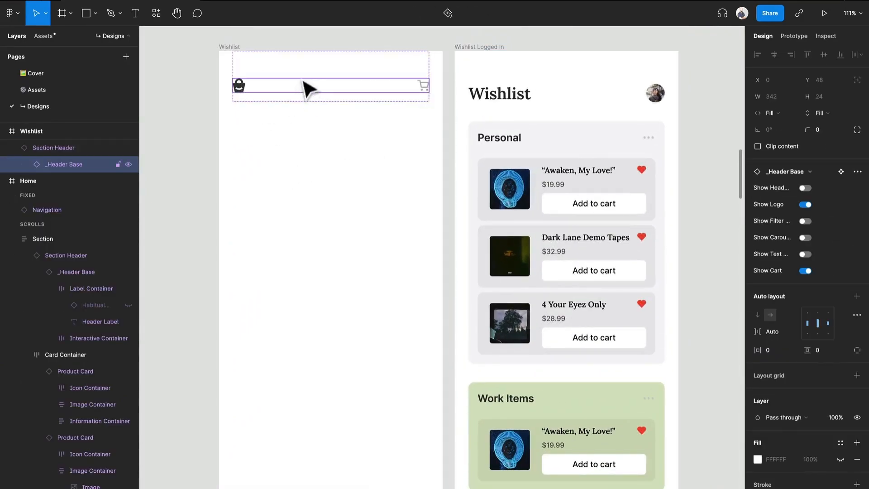
click(307, 88)
click(819, 204)
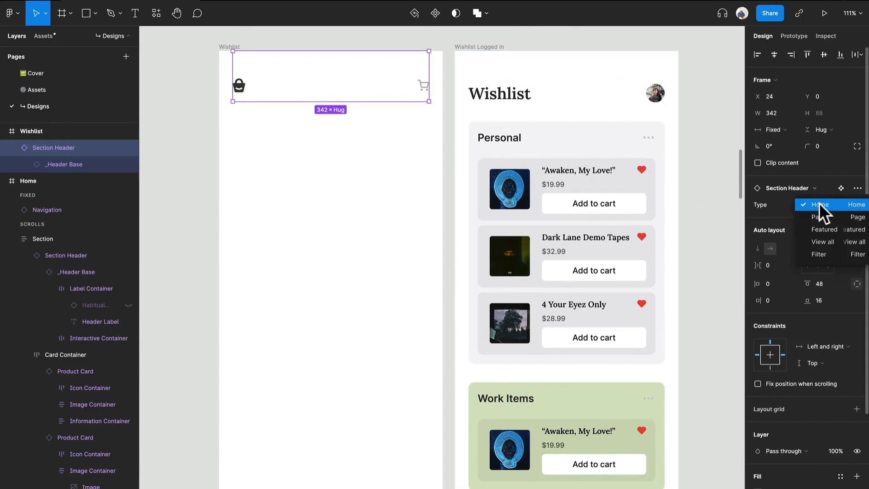
click(821, 217)
Change the Section Header's placeholder label to Wishlist.
double_click(254, 90)
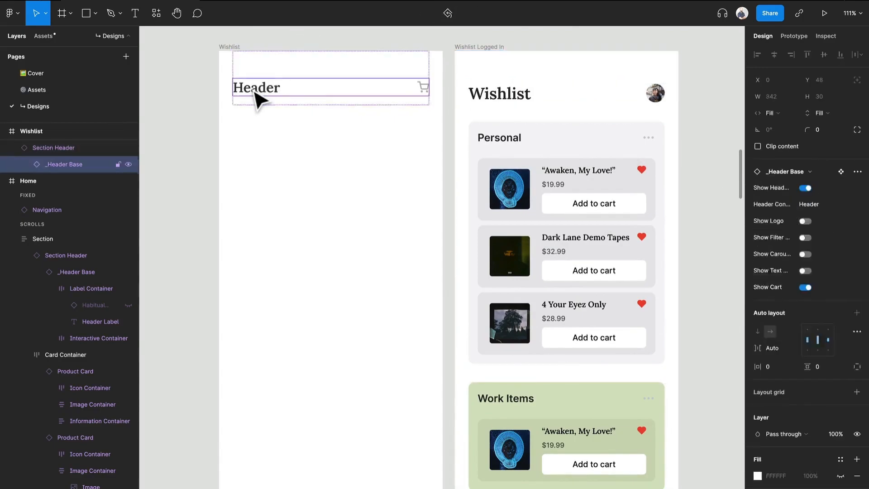
double_click(254, 90)
double_click(254, 90)
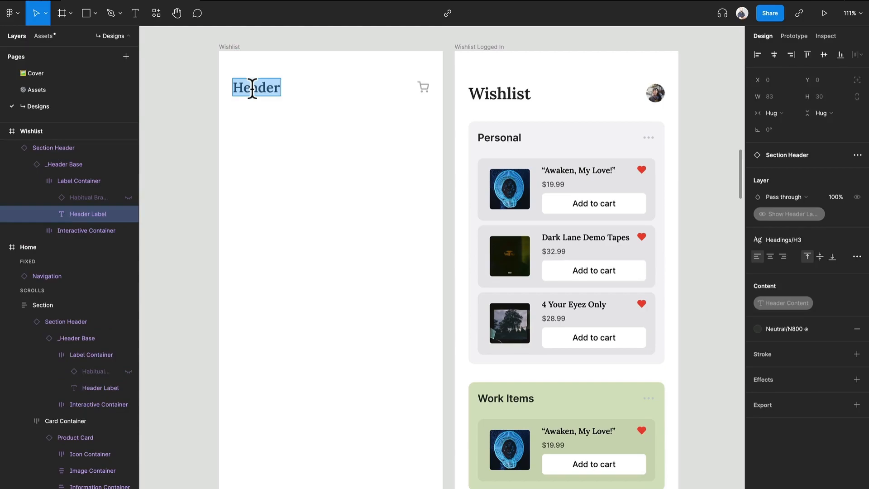
text(Wishlist)
click(326, 207)
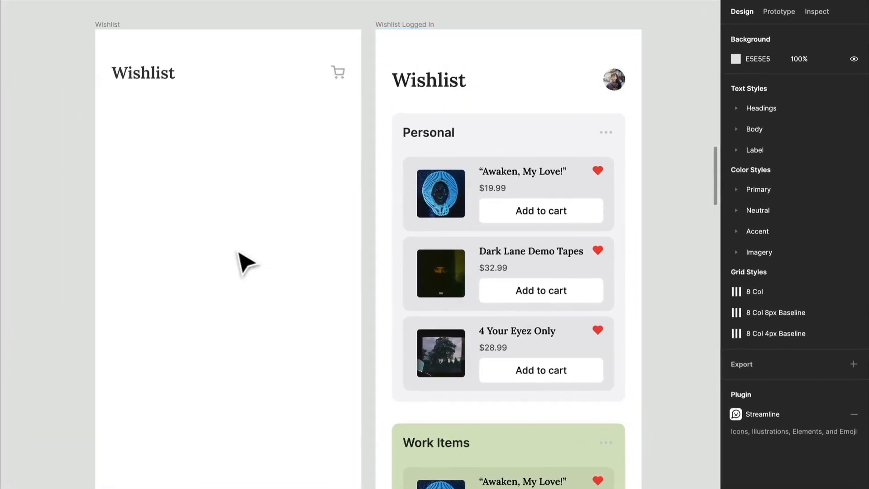
Draw a frame about 330 × 247 below the Wishlist header and rename it Wishlist Container.
key(f)
drag(121, 110, 329, 266)
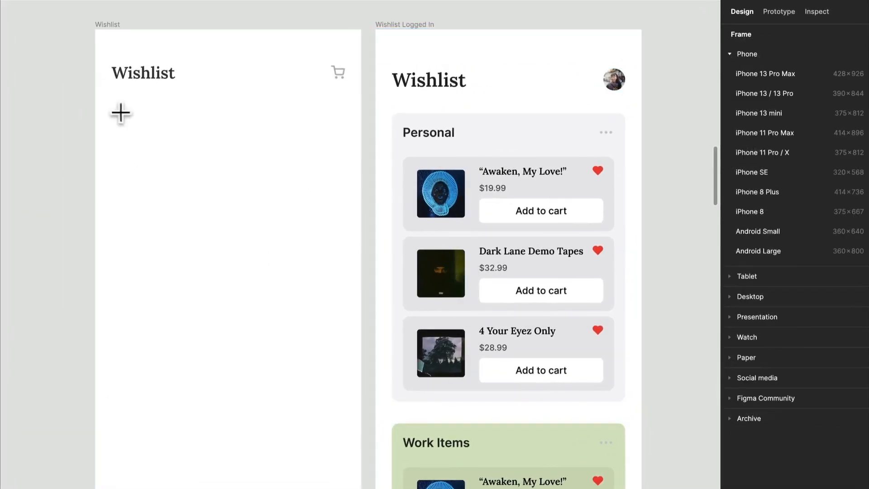
drag(407, 281, 423, 294)
key(super+r)
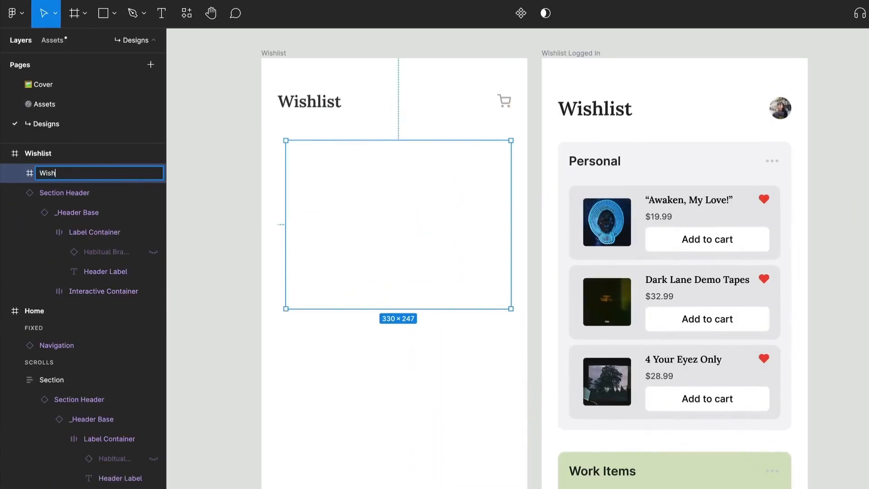
text(Wishlist Container)
key(Return)
Widen the Wishlist Container to 342 to match the header's edges and set its corner radius to 10.
drag(286, 199, 276, 201)
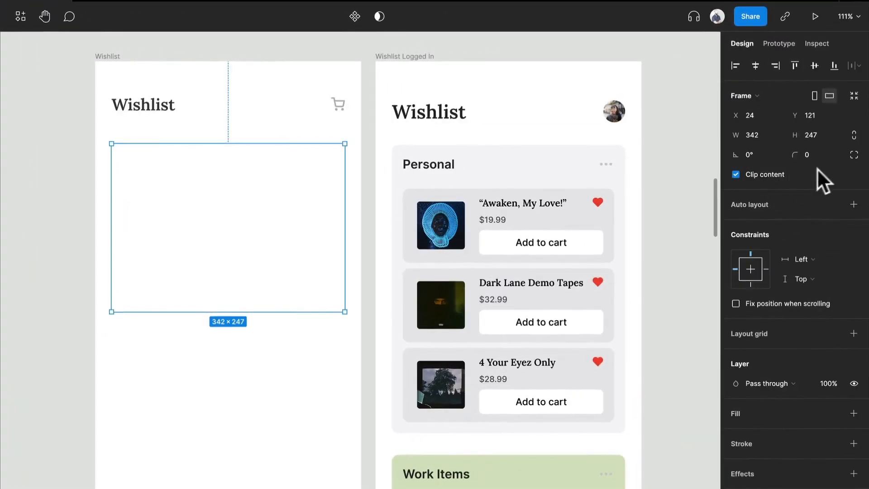
text(10)
key(Return)
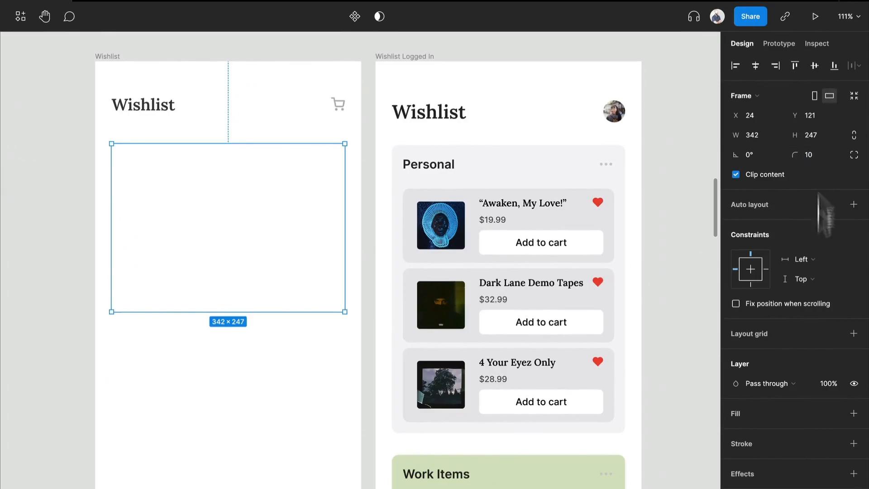
Add a stroke to the Wishlist Container using the Neutral/N200 color style.
click(834, 444)
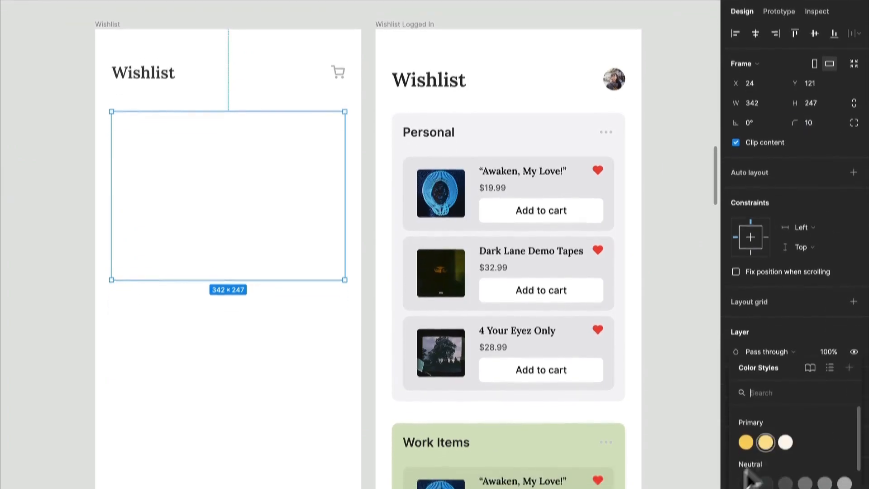
click(769, 434)
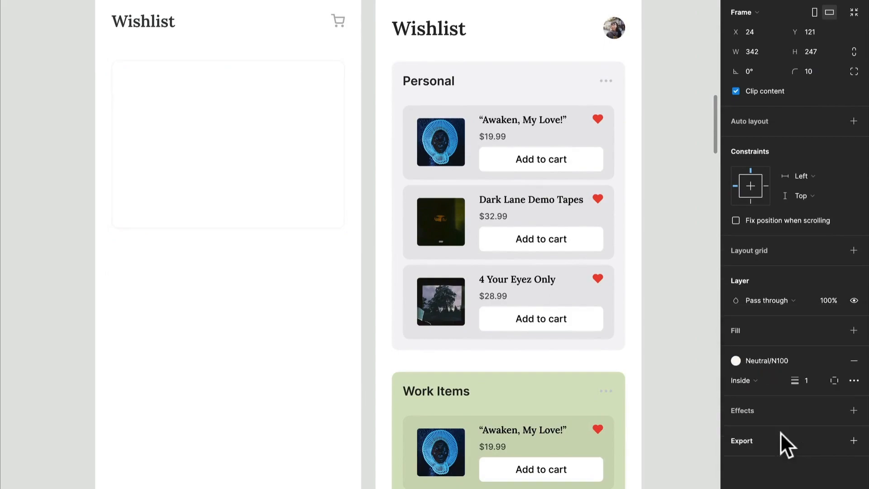
click(770, 361)
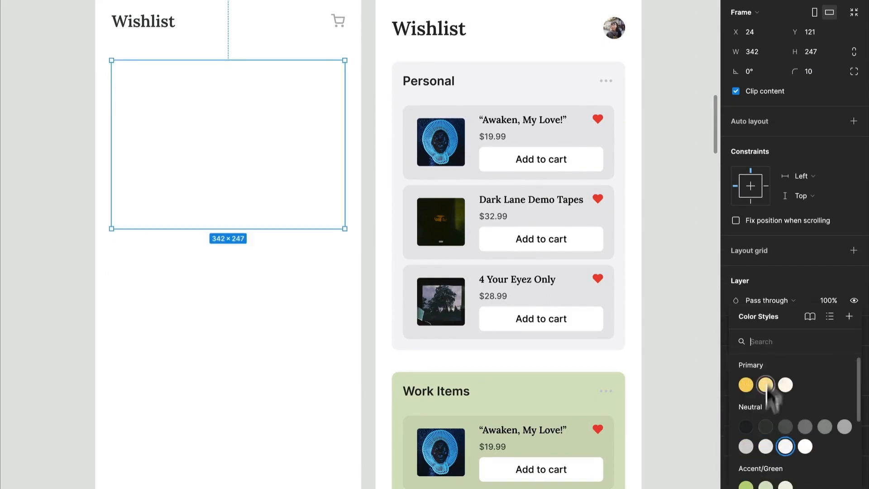
click(766, 447)
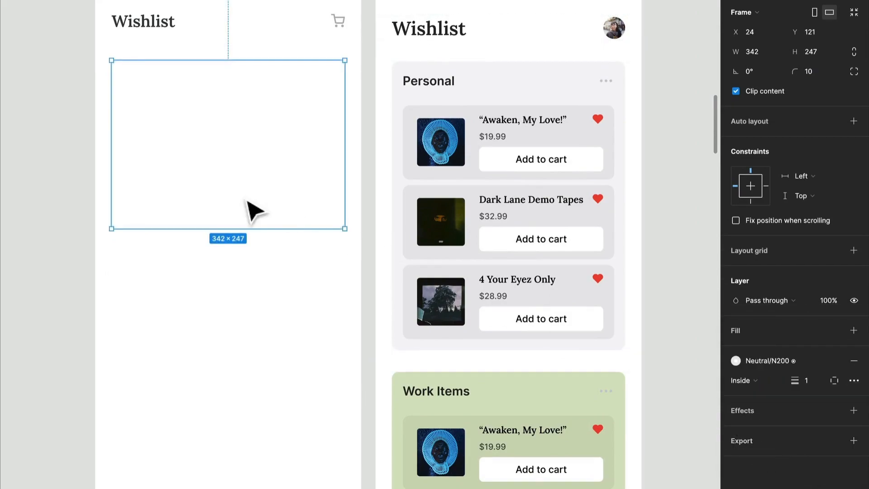
key(Escape)
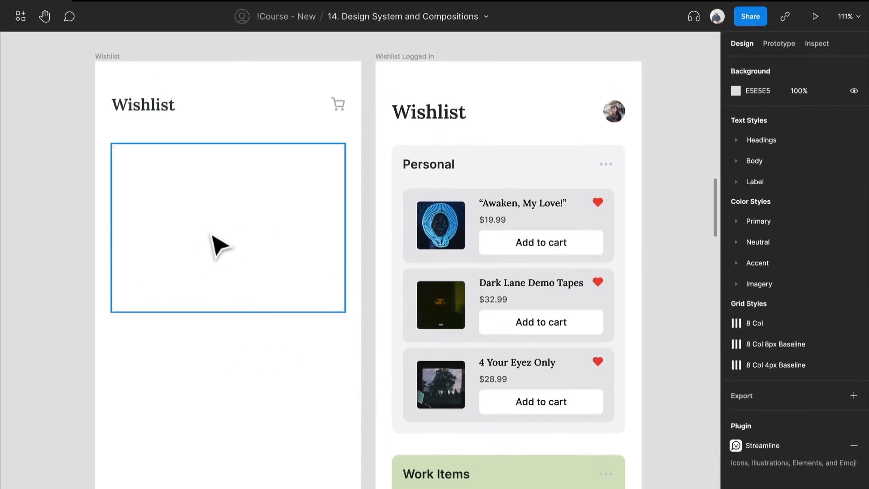
Copy the _Header Base instance from the Wishlist header and paste it into the Wishlist Container.
click(164, 110)
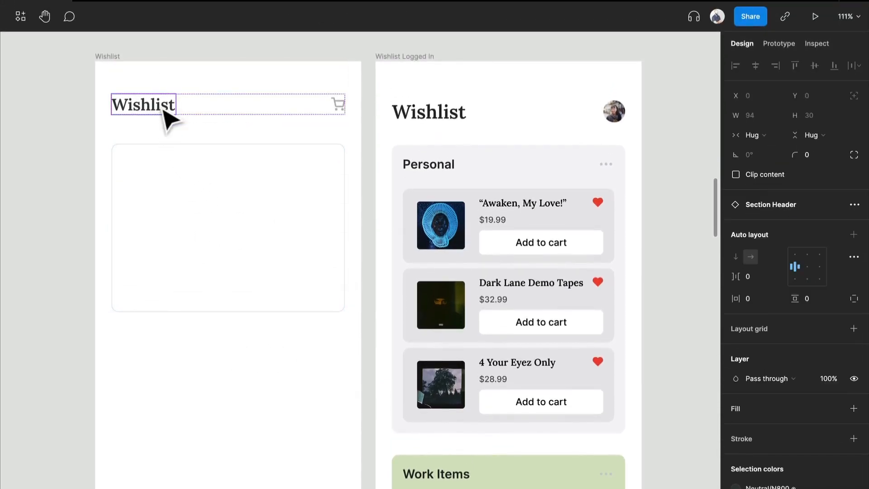
click(164, 111)
click(270, 171)
click(274, 118)
click(273, 110)
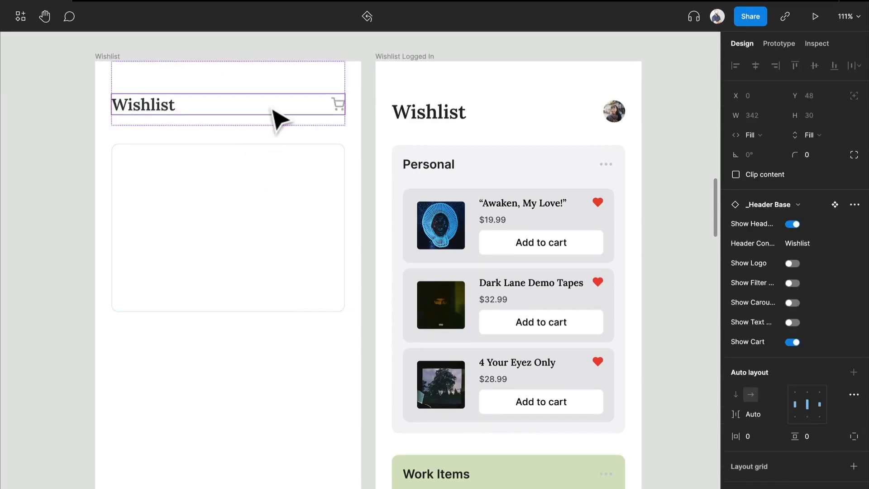
click(215, 209)
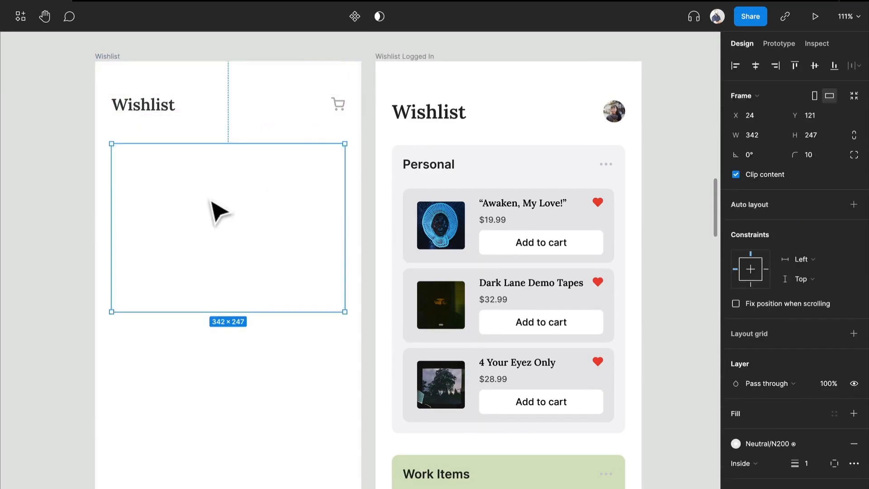
key(ctrl+v)
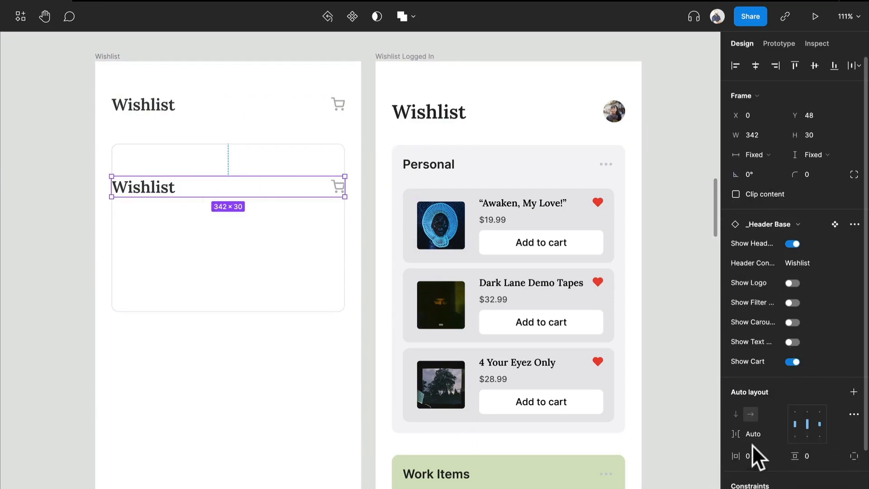
Set the pasted header's horizontal padding to 24.
click(753, 453)
text(24)
key(Return)
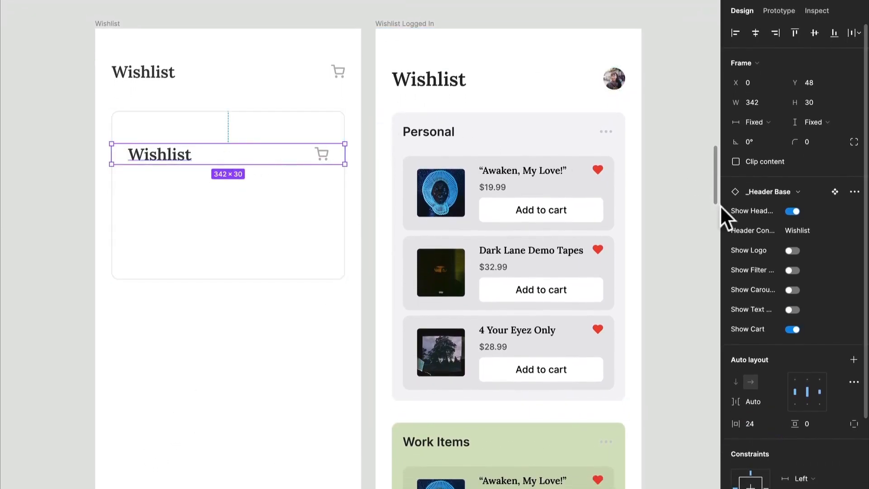
Change the container header's label to Personal and apply the H4 heading text style to it.
click(174, 158)
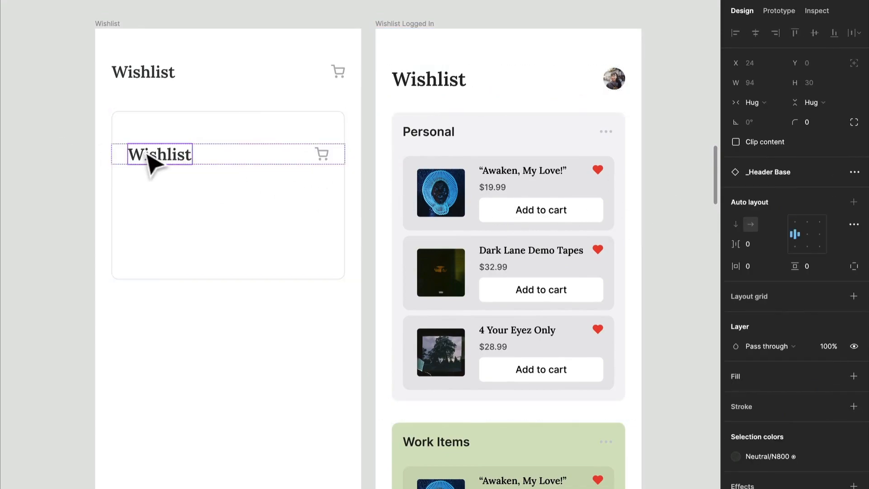
double_click(152, 156)
double_click(150, 153)
text(Personal)
key(Escape)
click(761, 252)
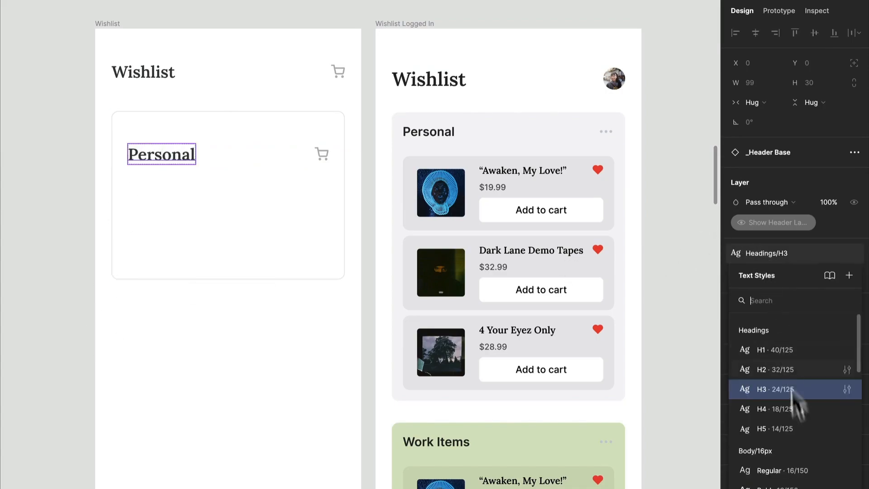
click(791, 411)
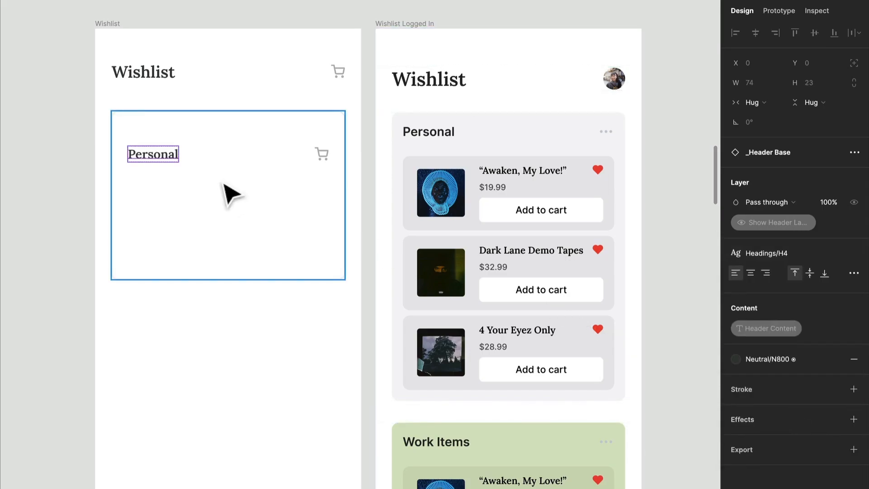
Swap the shopping-cart icon in the Personal header for the more-horizontal icon.
click(322, 154)
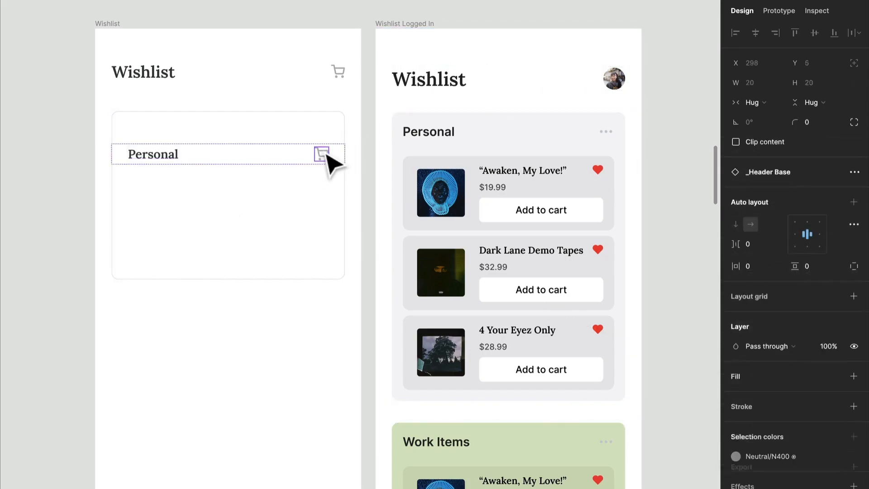
double_click(322, 157)
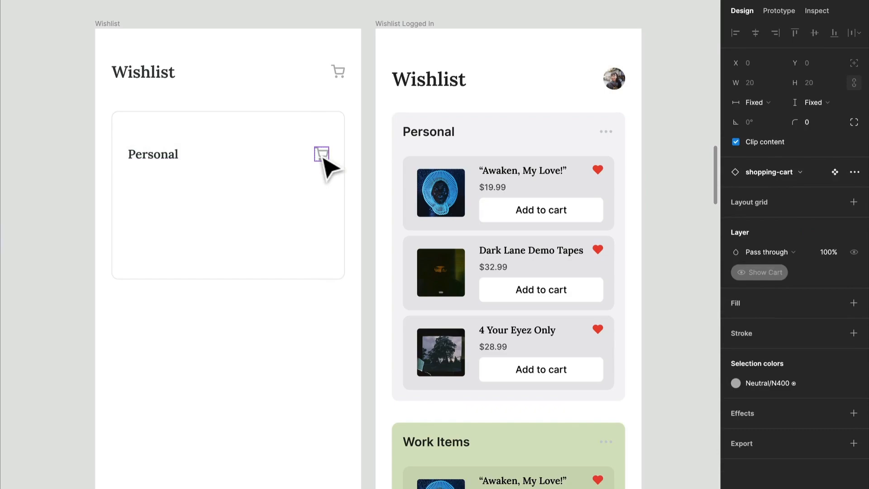
click(778, 178)
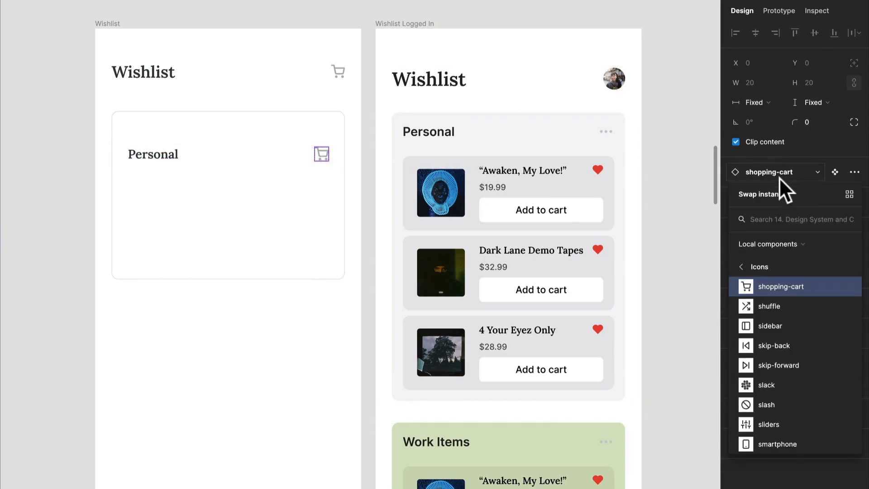
text(more)
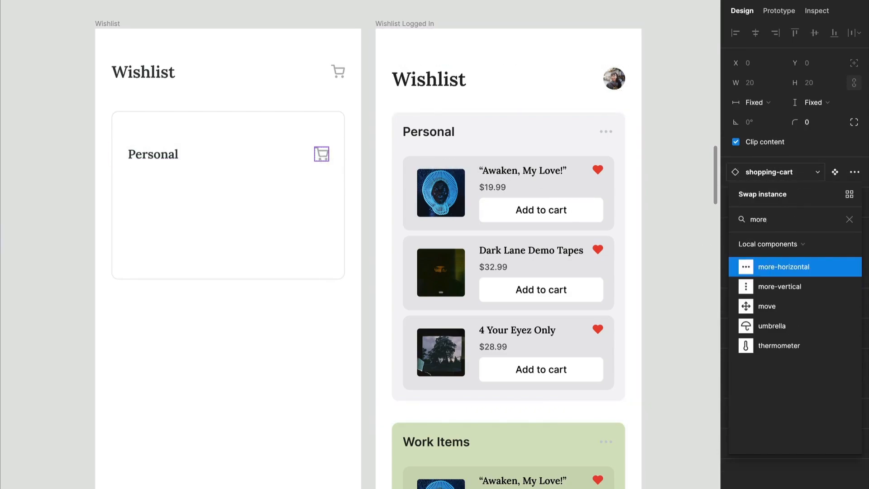
key(Return)
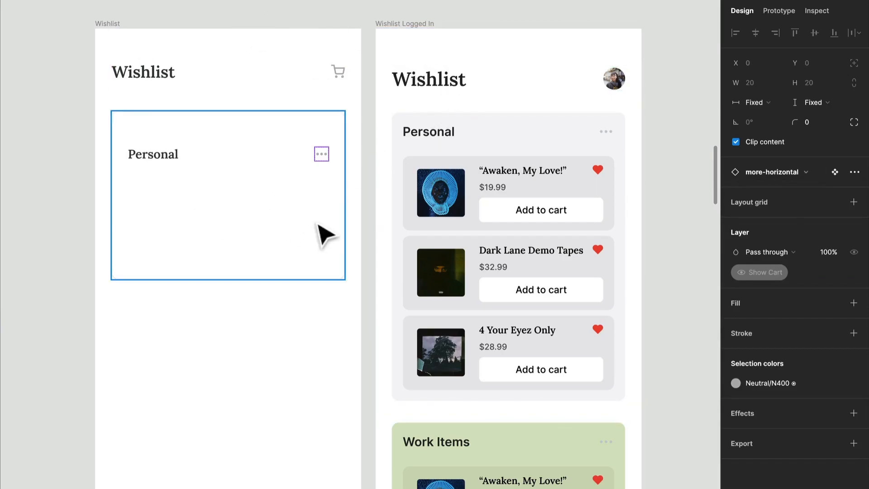
Place the horizontal divider component from the Misc. Elements assets inside the Wishlist Container, below the Personal header.
click(320, 177)
click(321, 164)
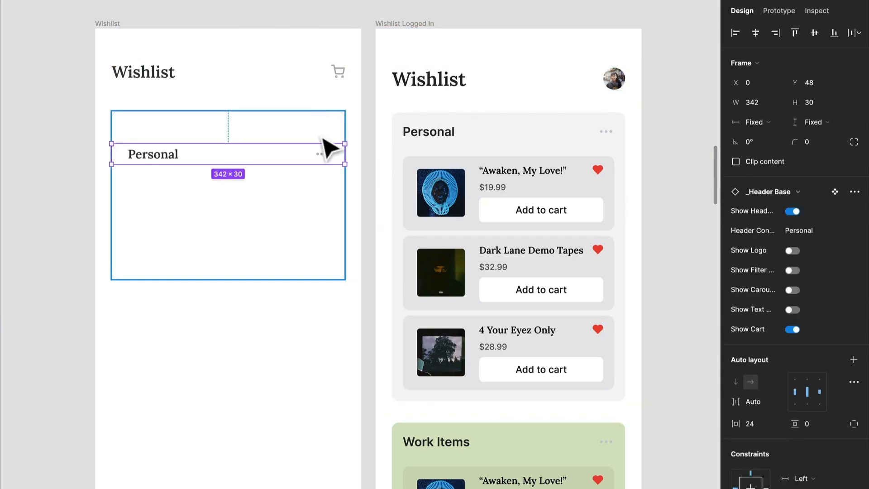
click(331, 136)
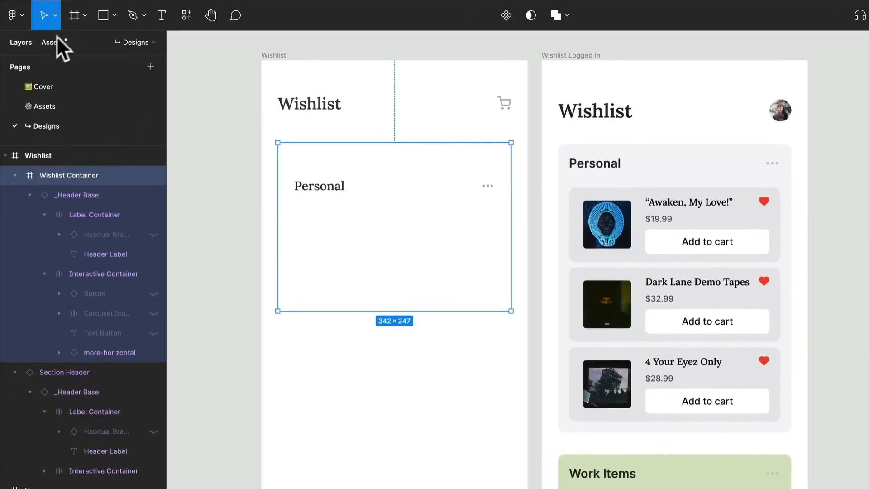
click(54, 42)
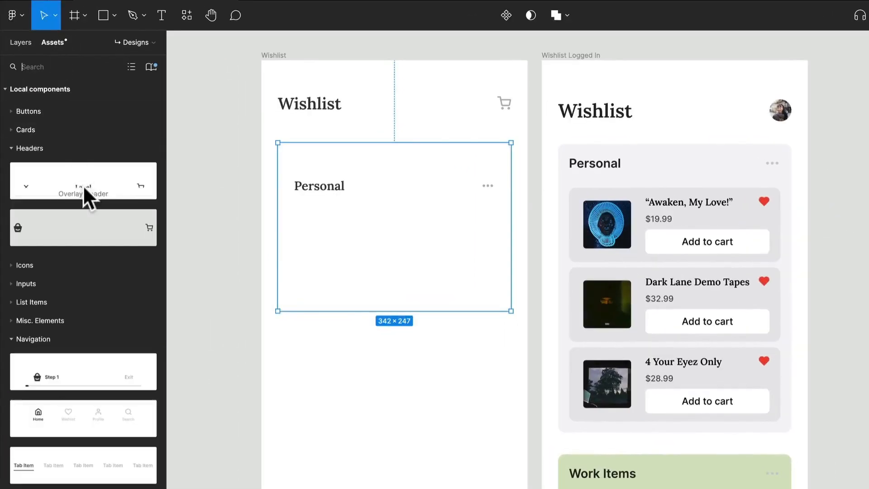
click(40, 148)
key(Escape)
click(45, 239)
click(44, 222)
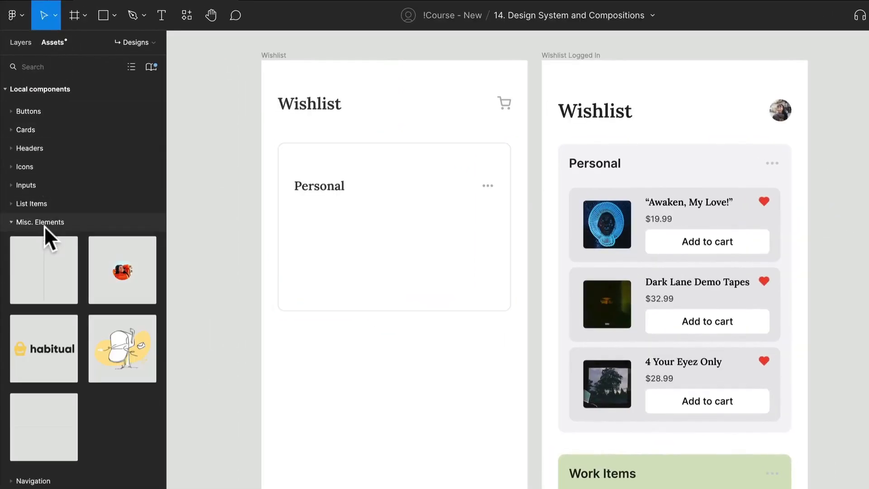
drag(56, 416, 433, 216)
Apply vertical auto layout to the Wishlist Container and resize its width to 342.
click(466, 155)
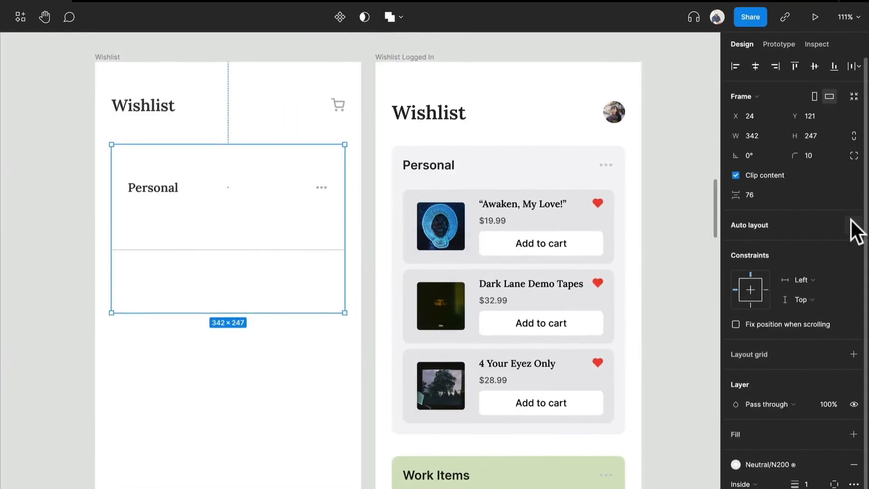
click(852, 221)
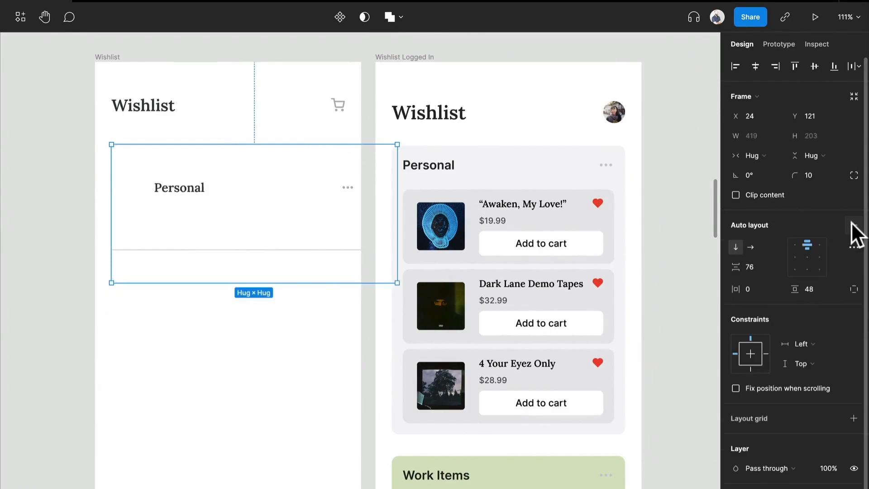
drag(398, 185, 345, 181)
Set the width of the Personal header and the divider inside the container to Fill container.
click(310, 189)
key(Return)
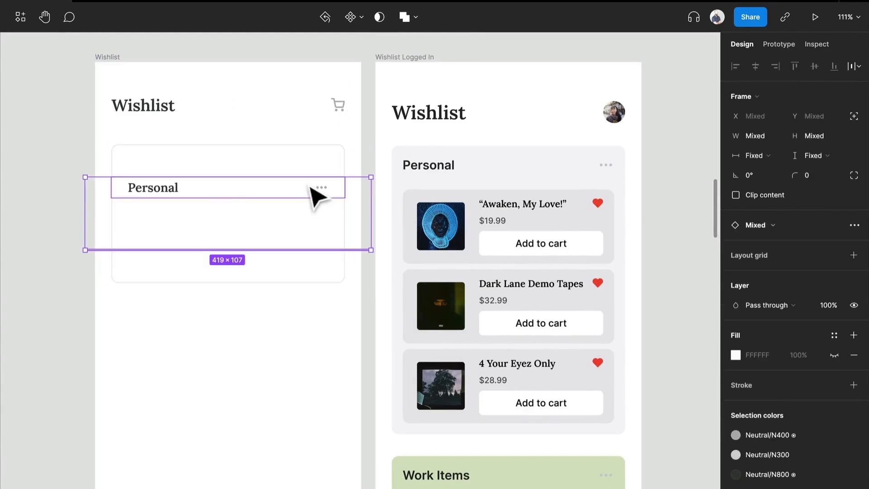
click(760, 149)
click(768, 173)
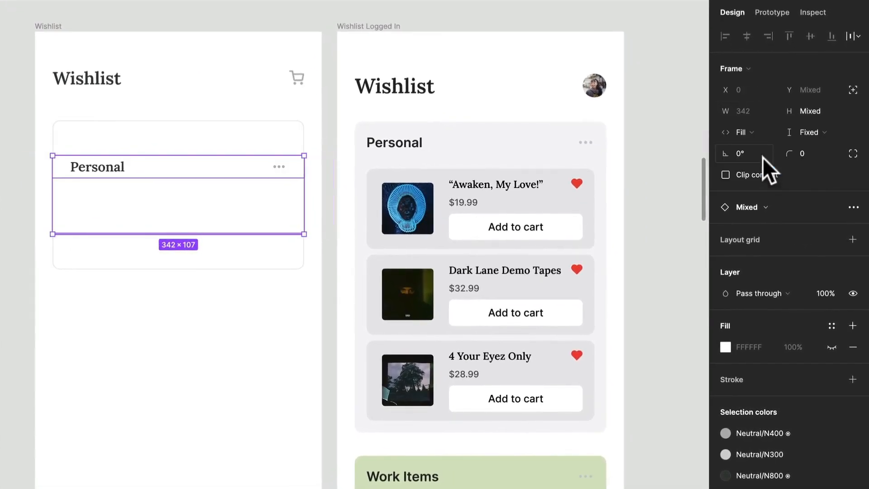
Set the Wishlist Container's item spacing and vertical padding both to 0.
click(284, 161)
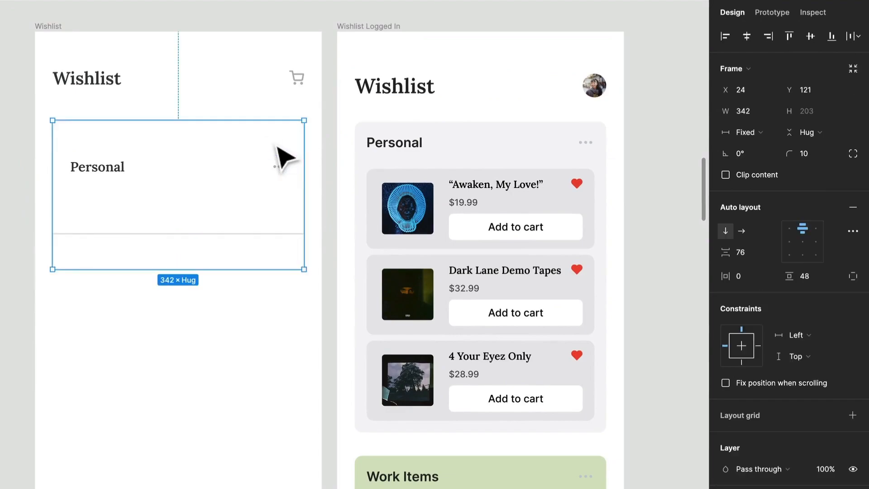
click(748, 251)
text(0)
key(Return)
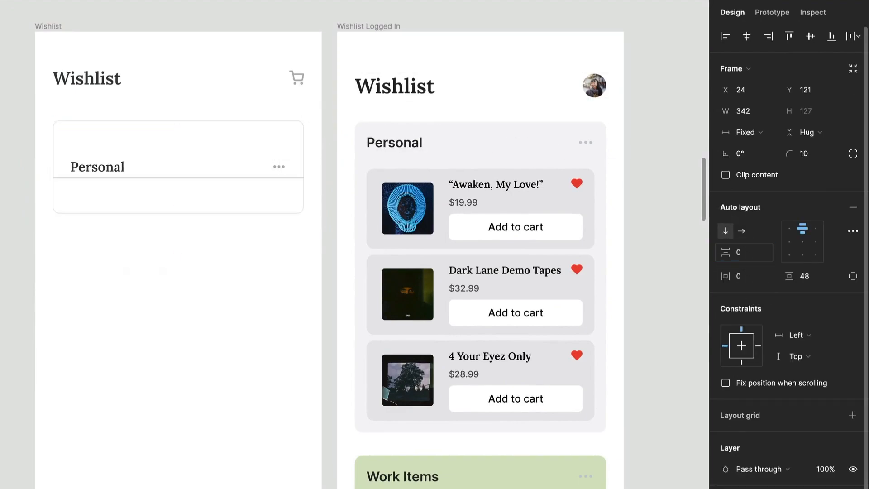
click(811, 275)
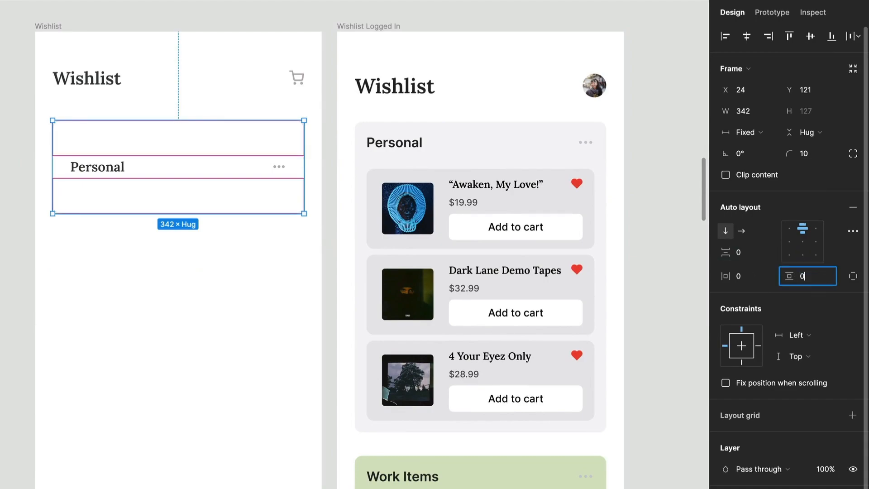
text(0)
key(Return)
Set the Personal header's vertical padding to 16 and its height to Hug contents.
click(98, 135)
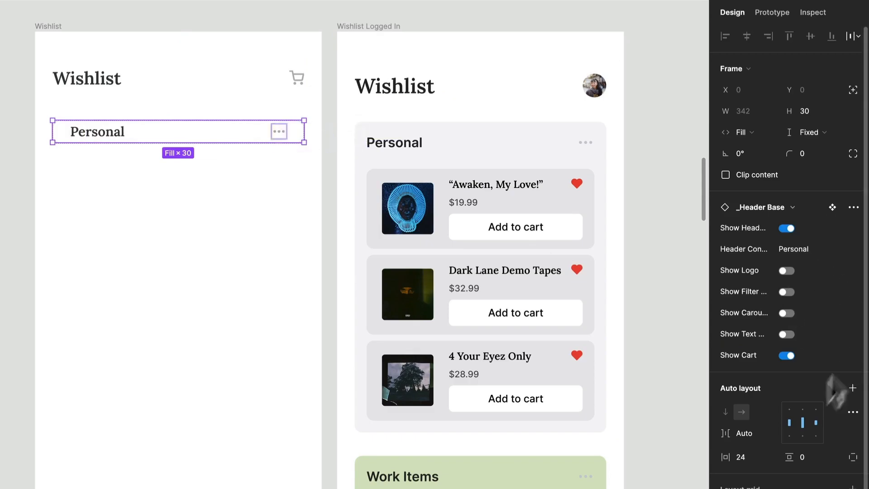
text(16)
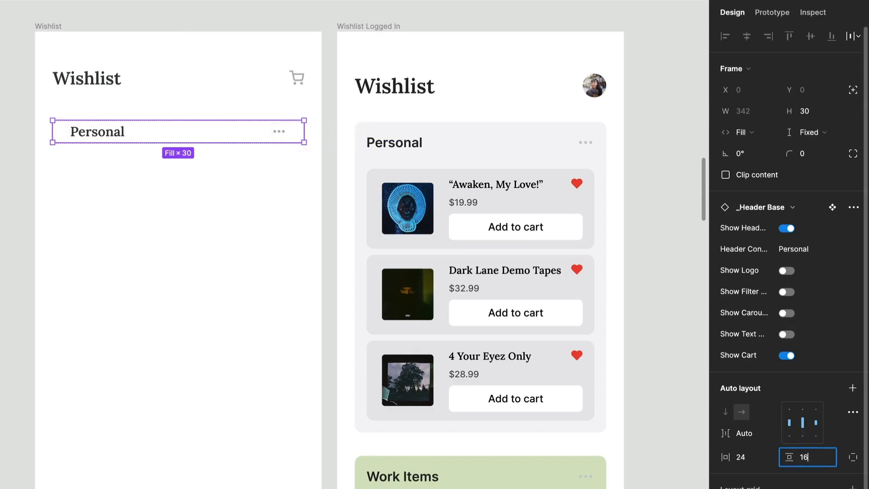
key(Return)
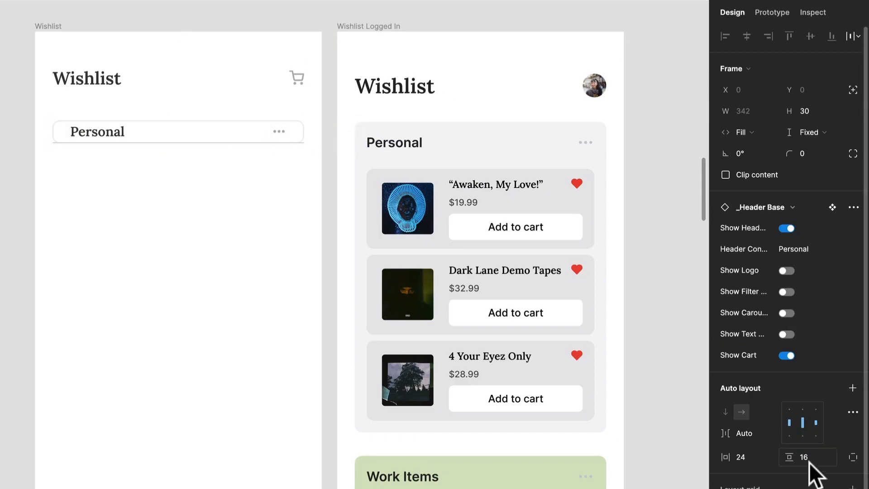
click(817, 129)
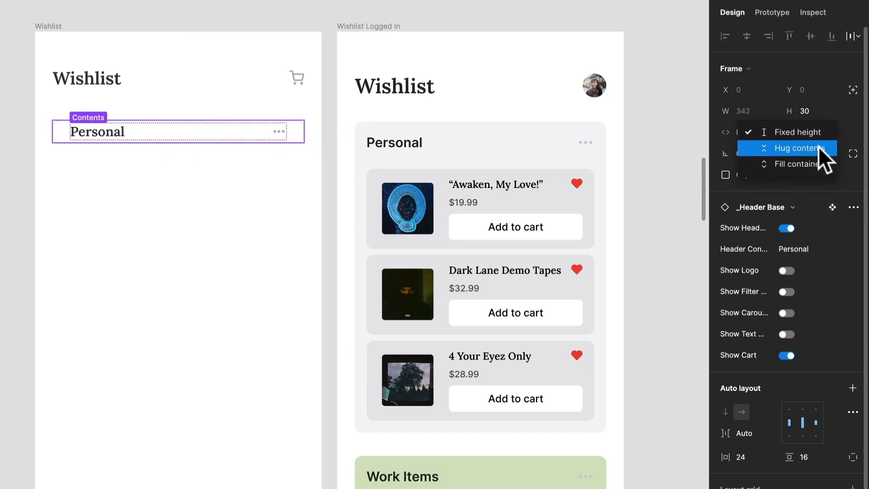
click(818, 146)
click(219, 216)
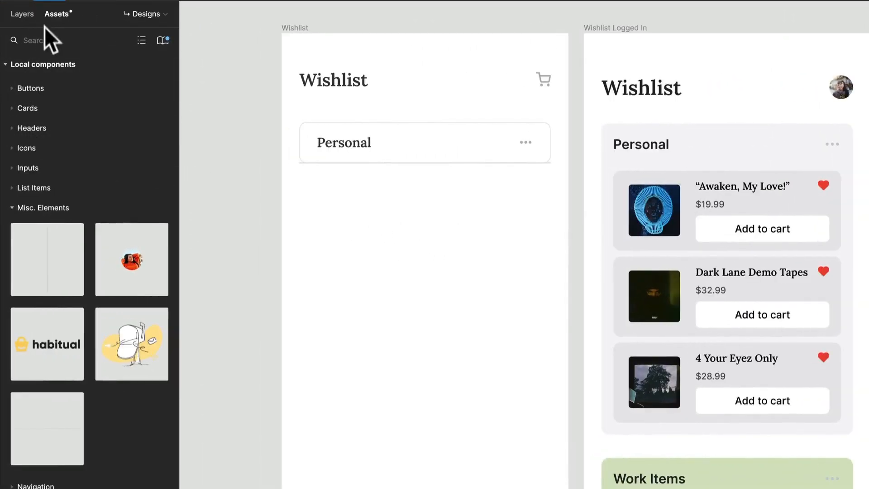
Place a Product Card from the Cards assets below the Personal container and set its type to List Item.
click(66, 204)
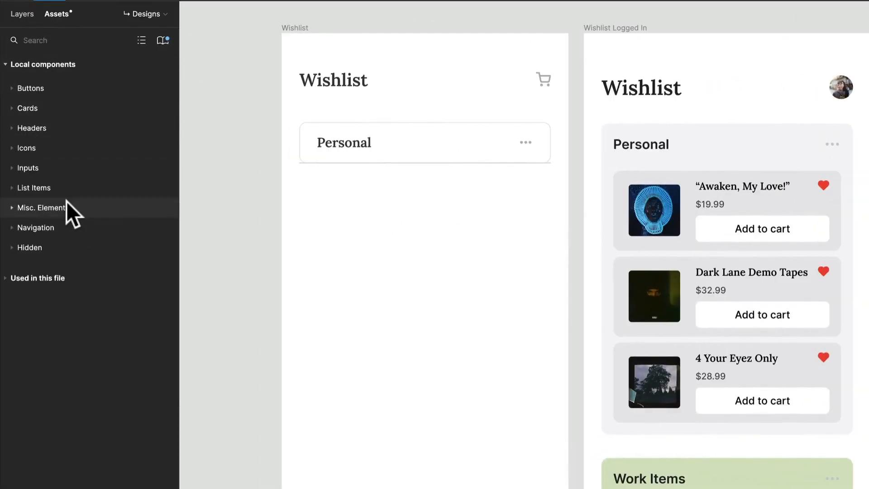
click(28, 109)
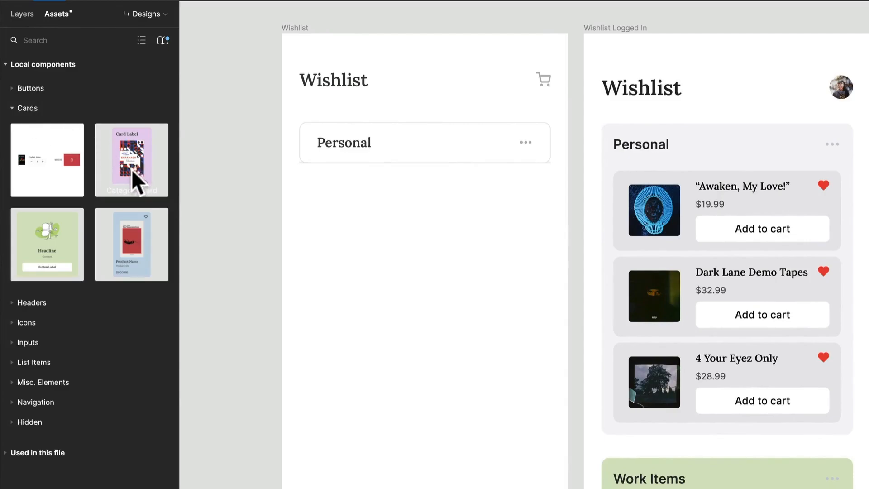
drag(126, 235, 455, 304)
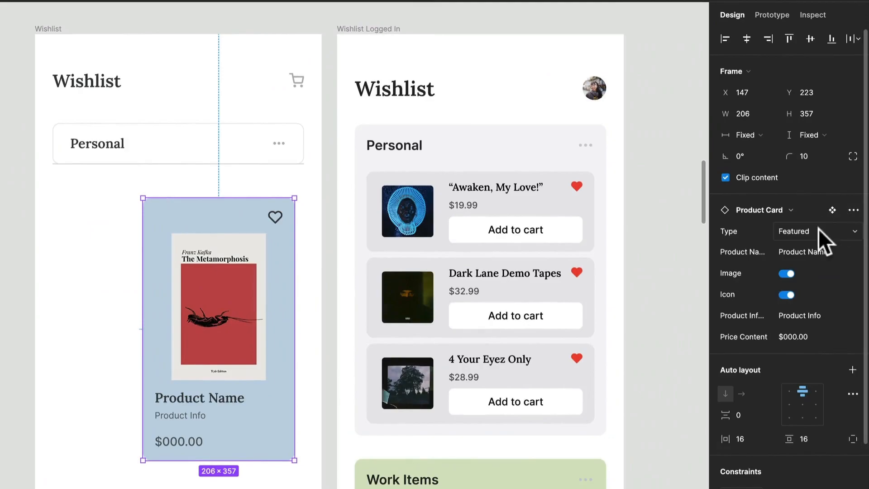
click(818, 229)
click(820, 276)
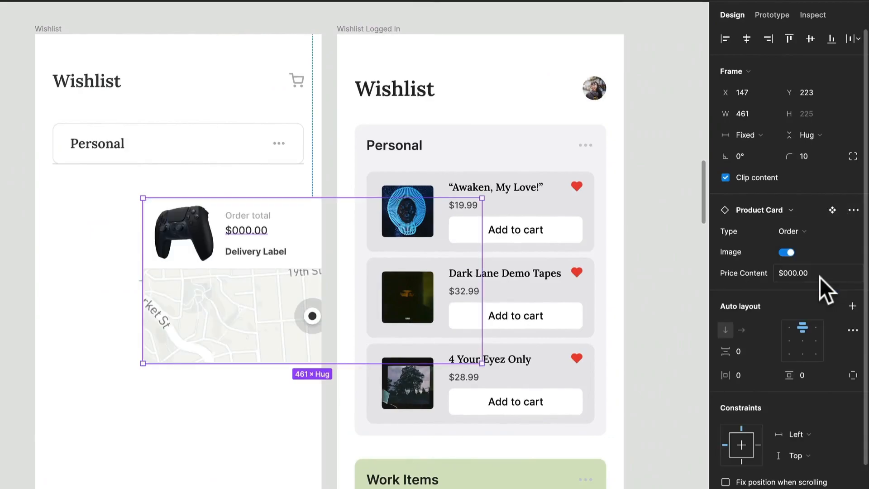
click(813, 232)
click(813, 213)
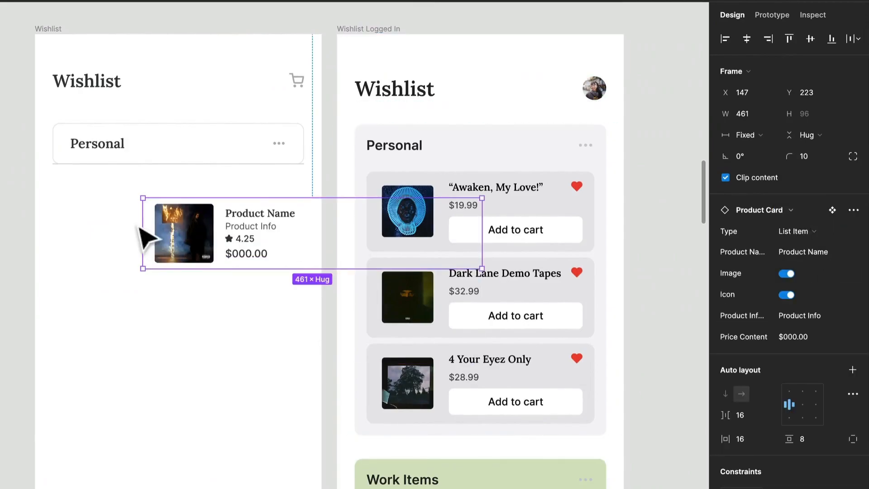
Move the Product Card closer to the container and remove its product info and rating lines.
drag(209, 267, 142, 249)
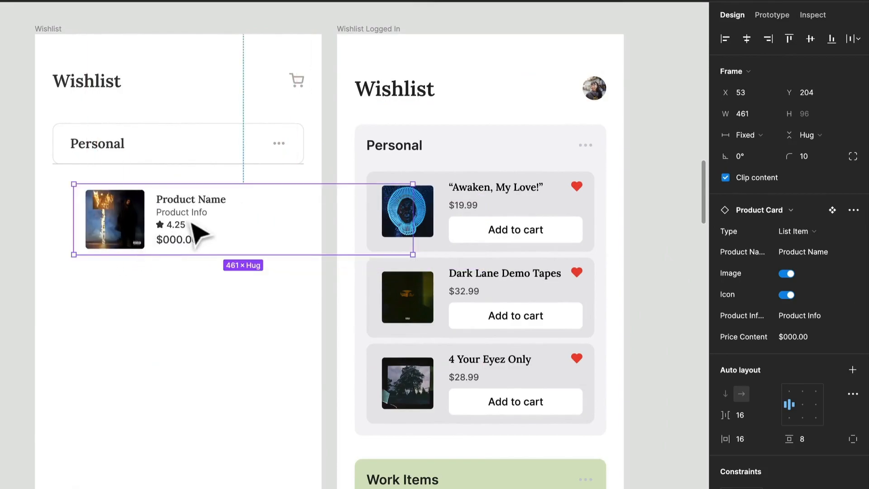
double_click(200, 212)
double_click(201, 212)
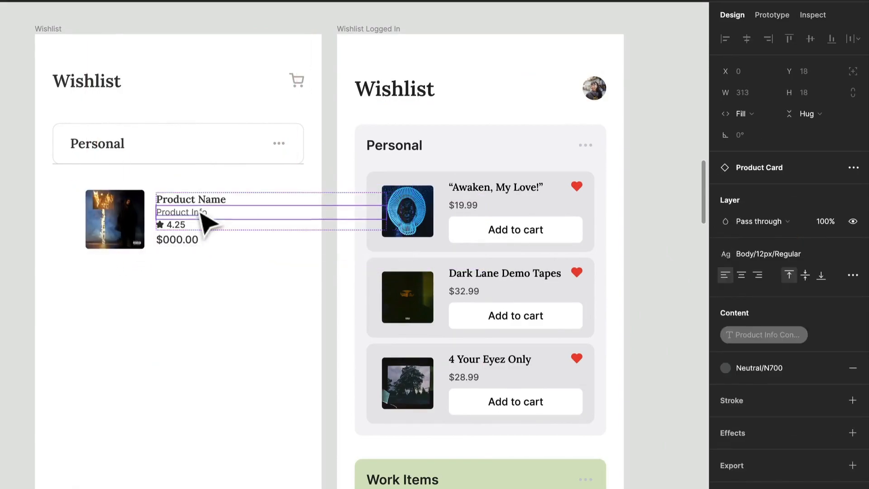
shift+click(181, 228)
key(Delete)
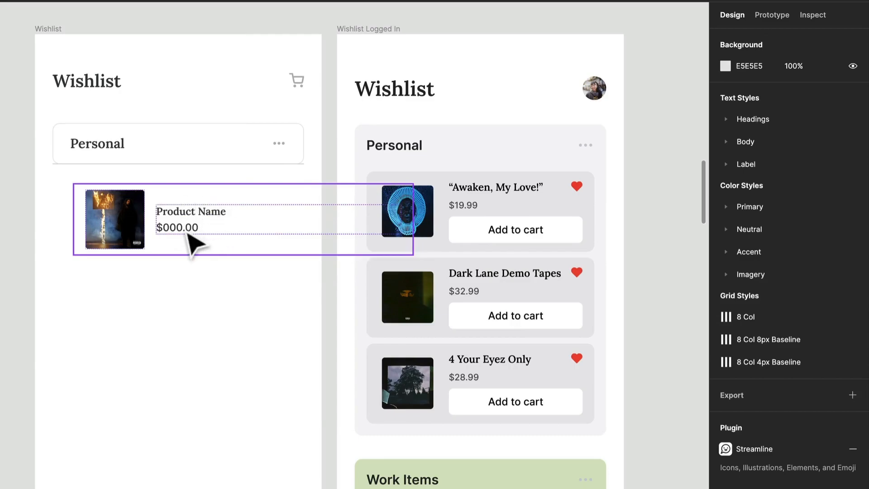
Move the Product Card into the Wishlist Container between the header and divider, and set its width to Fill container.
drag(256, 261, 192, 235)
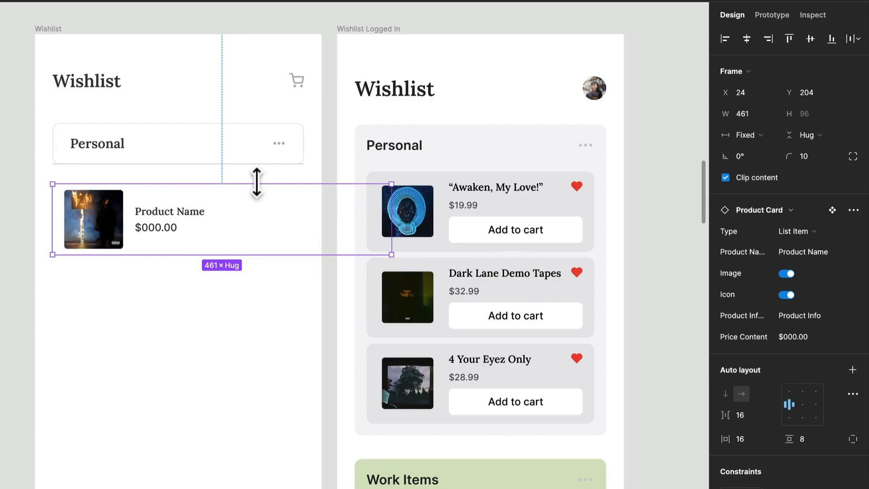
drag(94, 212, 96, 153)
click(751, 134)
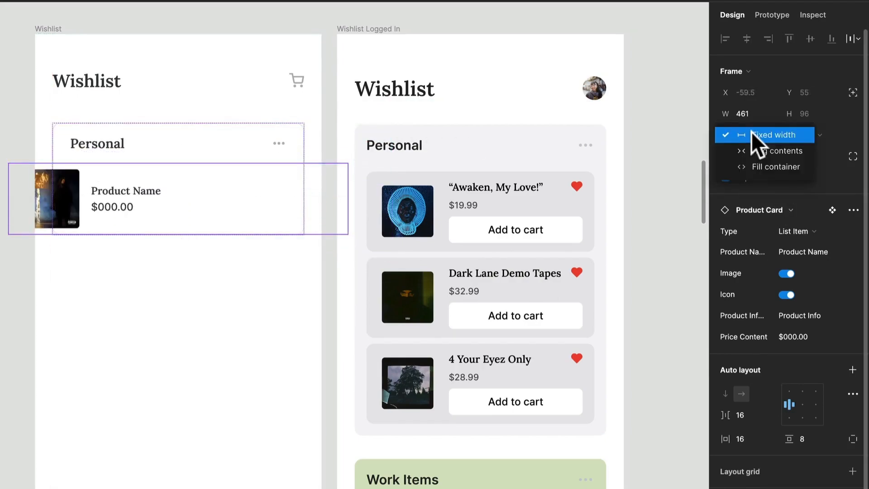
click(760, 166)
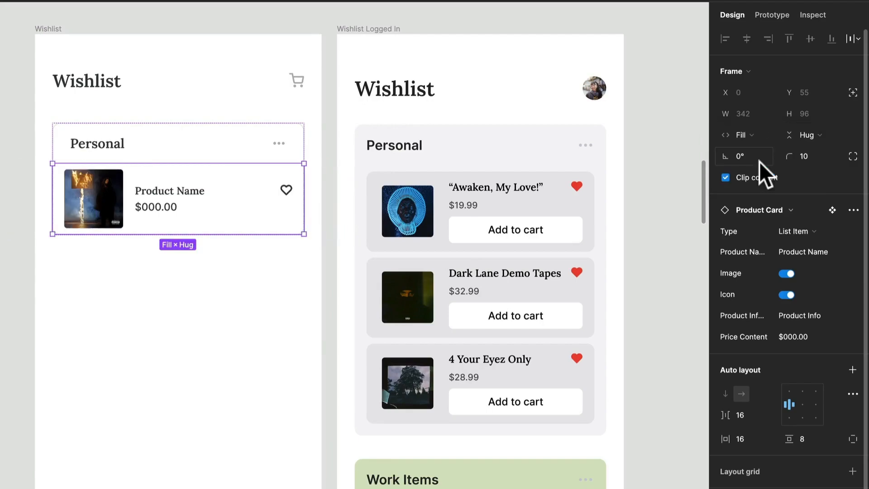
Set the Personal header's horizontal padding to 16.
click(149, 153)
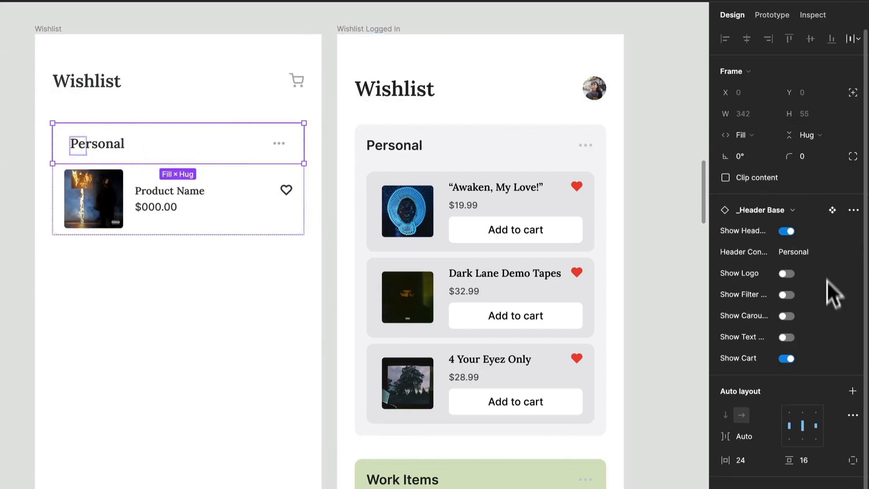
click(755, 461)
text(1)
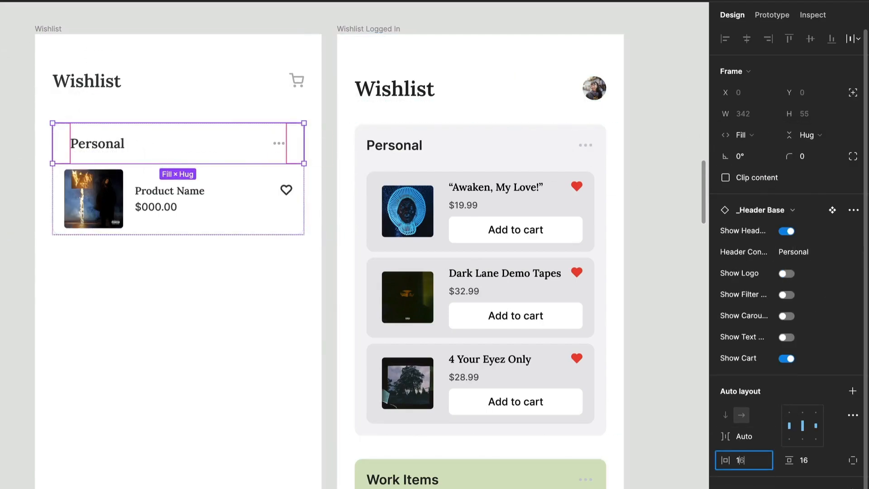
text(6)
key(Return)
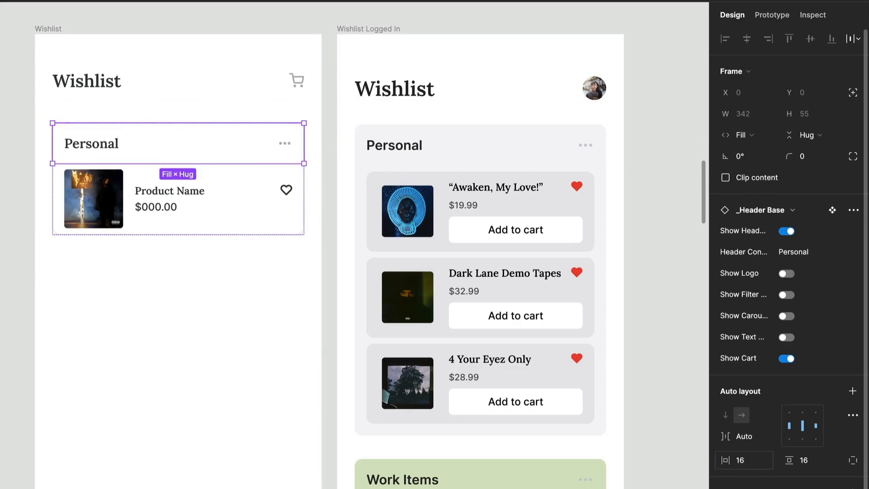
Apply the Accent/Red/R500 color style to both the fill and the stroke of the Product Card's heart icon.
click(290, 193)
click(289, 192)
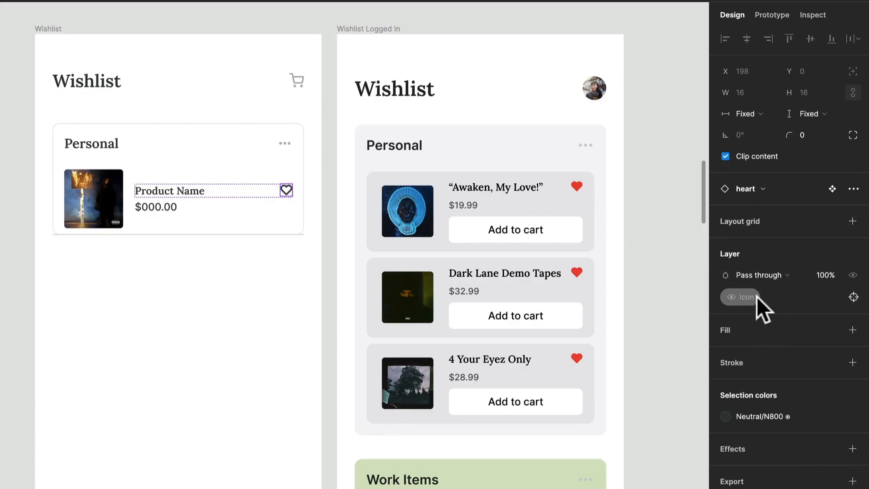
scroll(292, 194, up, 10)
double_click(296, 194)
scroll(304, 207, down, 10)
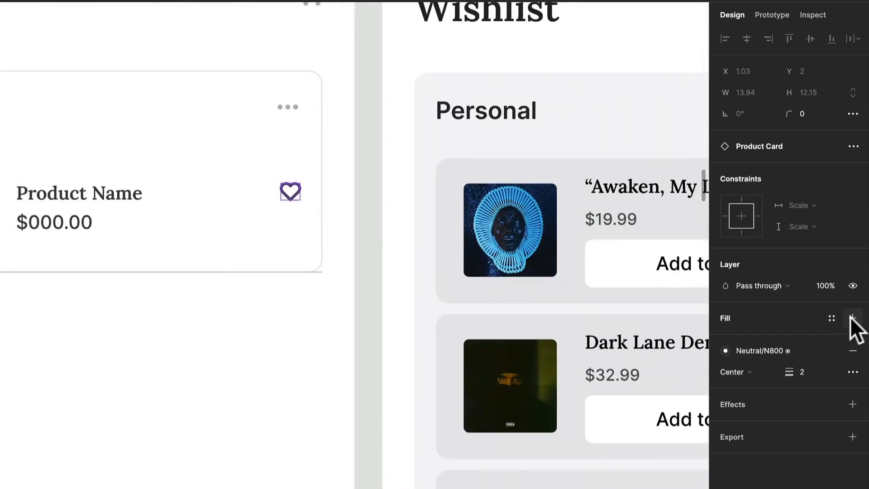
click(831, 318)
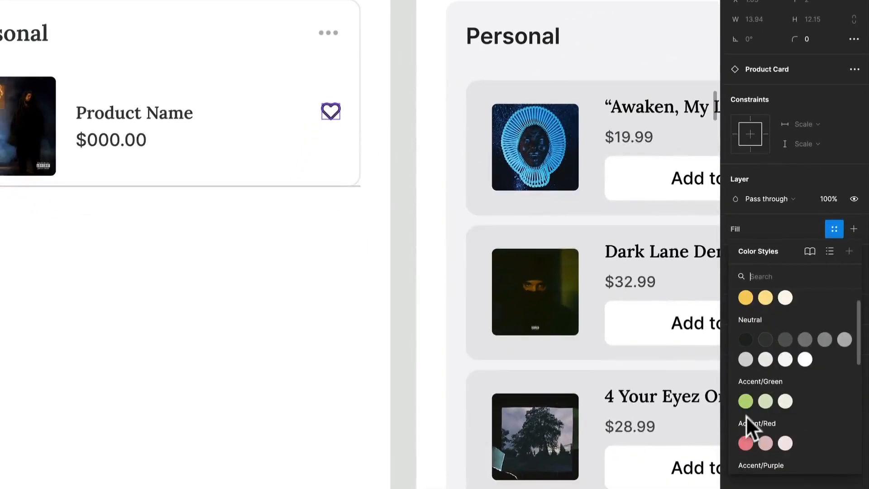
click(745, 443)
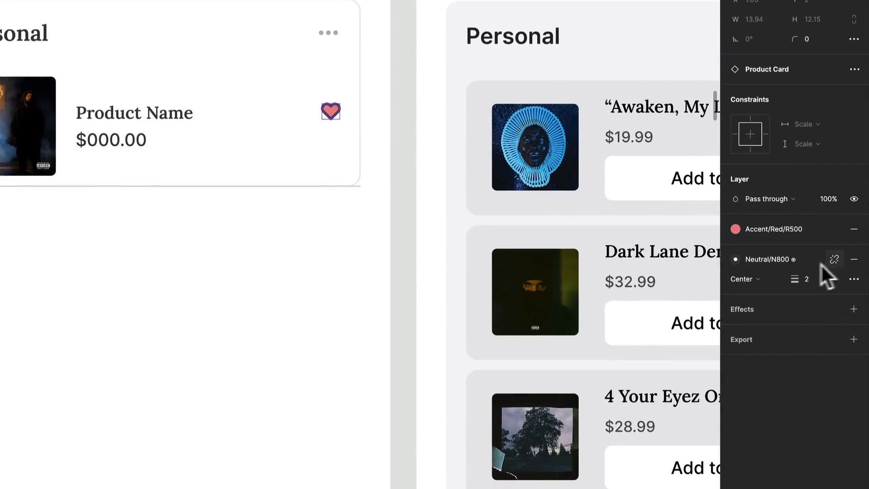
click(783, 260)
scroll(744, 465, down, 1)
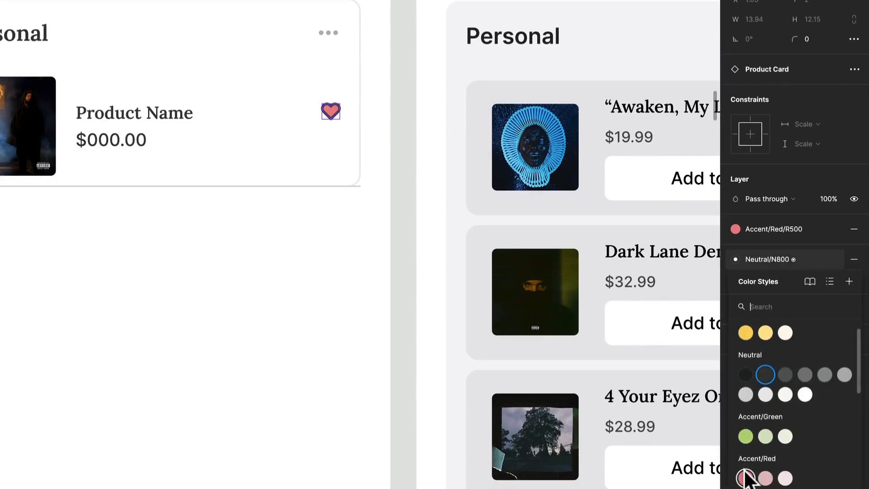
click(744, 475)
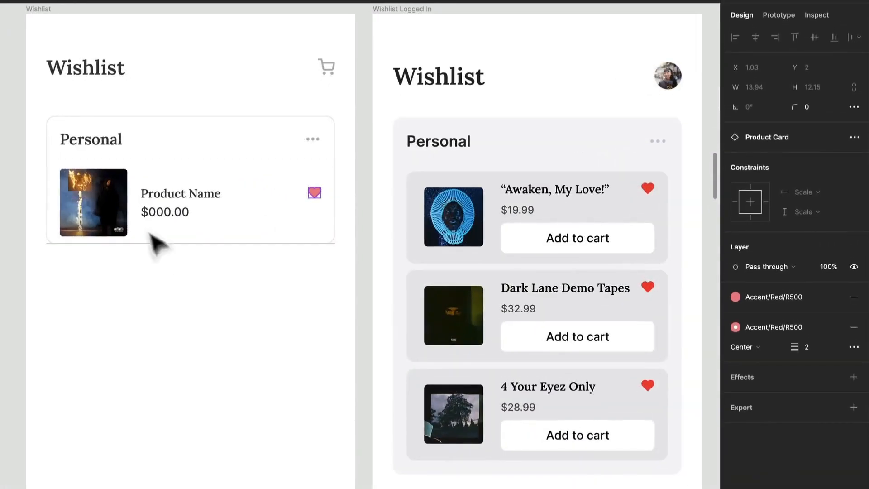
Detach the Product Card instance inside the Personal container from its main component.
click(262, 243)
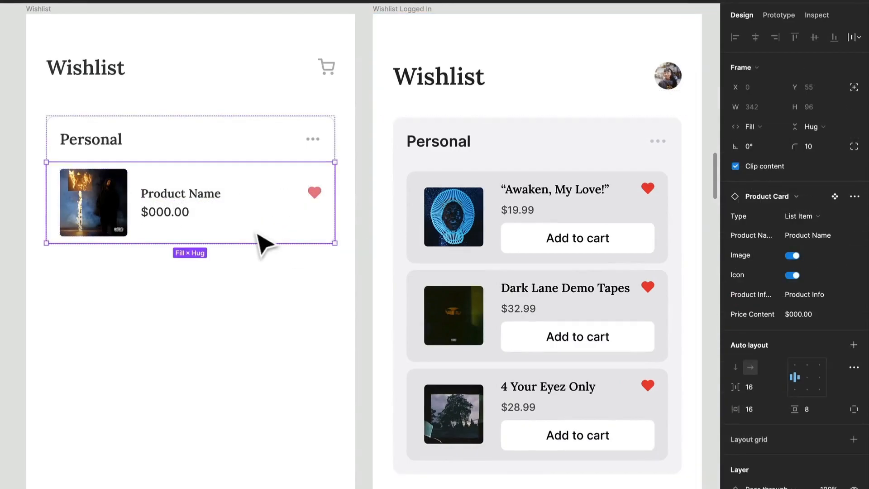
right_click(168, 219)
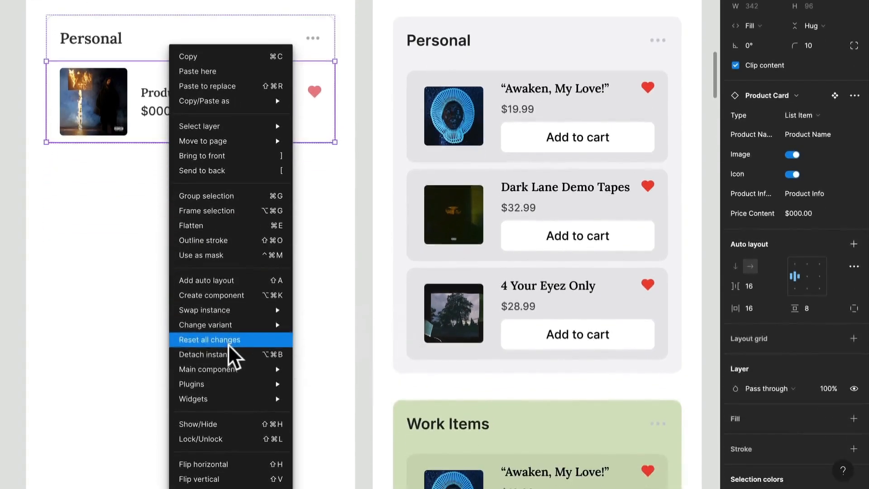
click(232, 456)
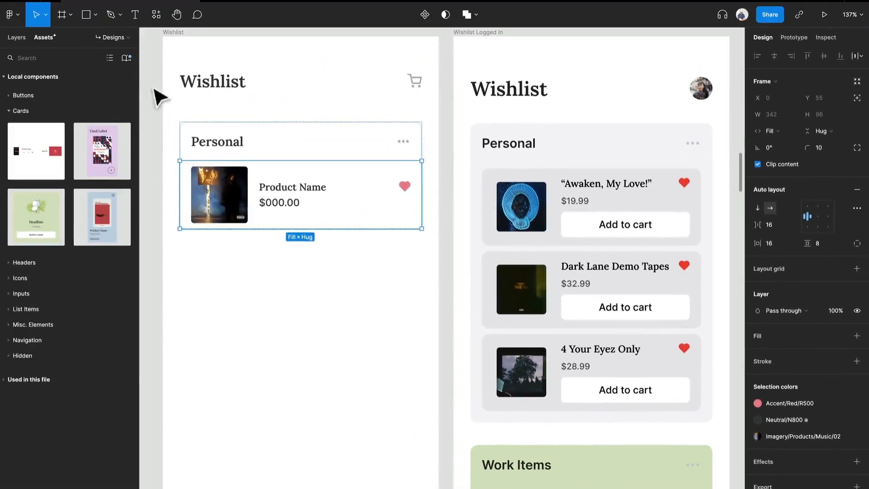
Add a Button component below the price in the Product Card, with size Small and type Tertiary.
click(31, 94)
key(Escape)
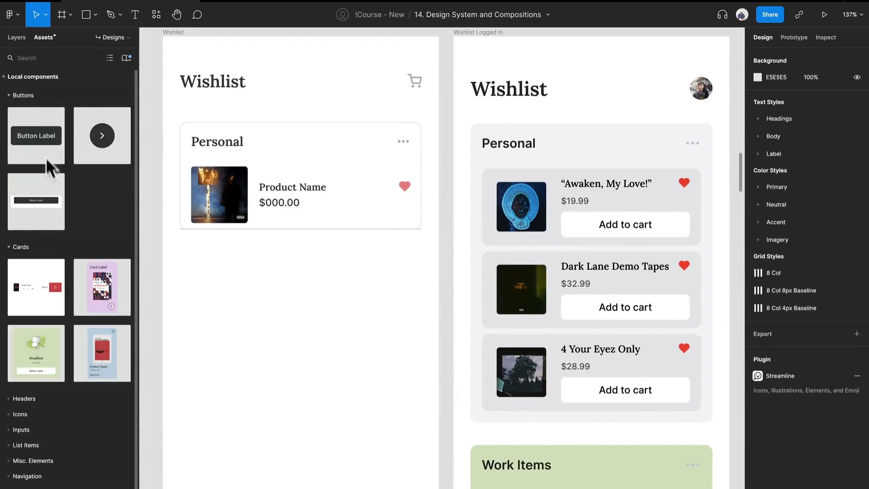
drag(149, 151, 326, 219)
click(815, 223)
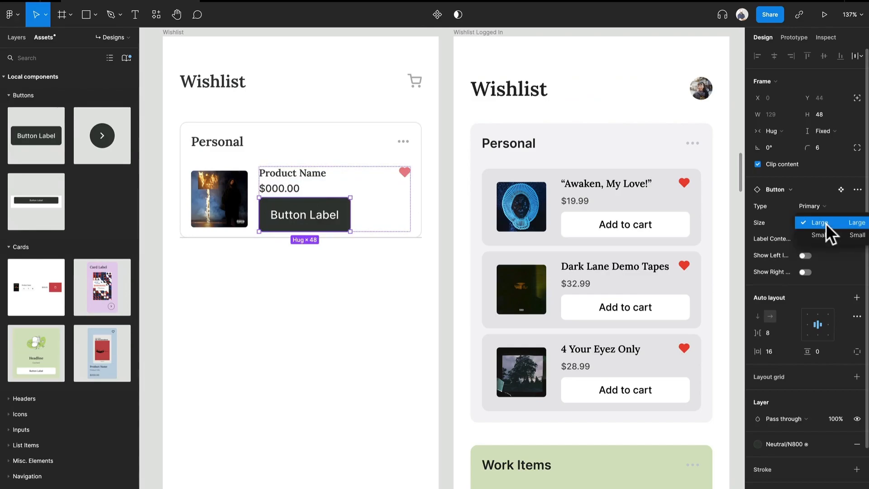
click(825, 234)
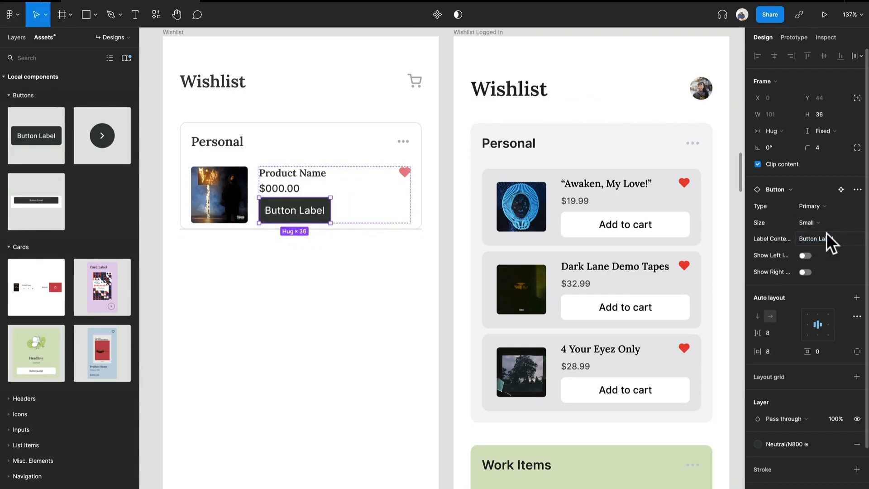
click(820, 204)
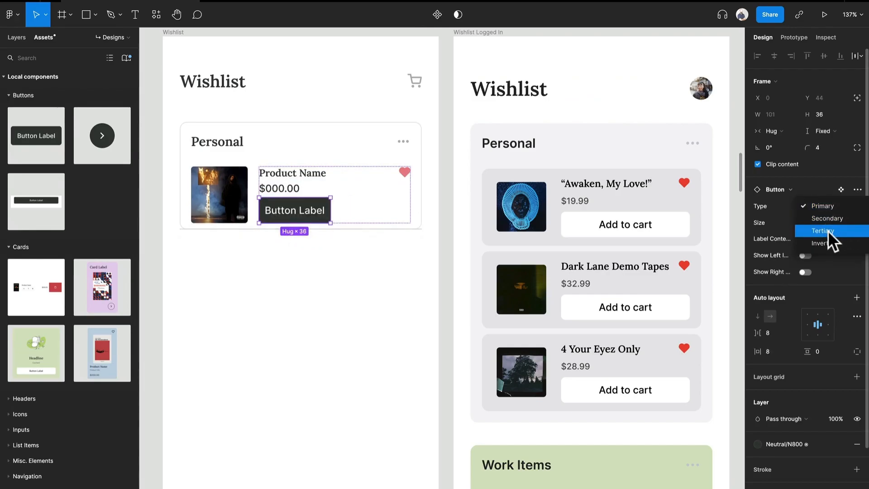
click(827, 230)
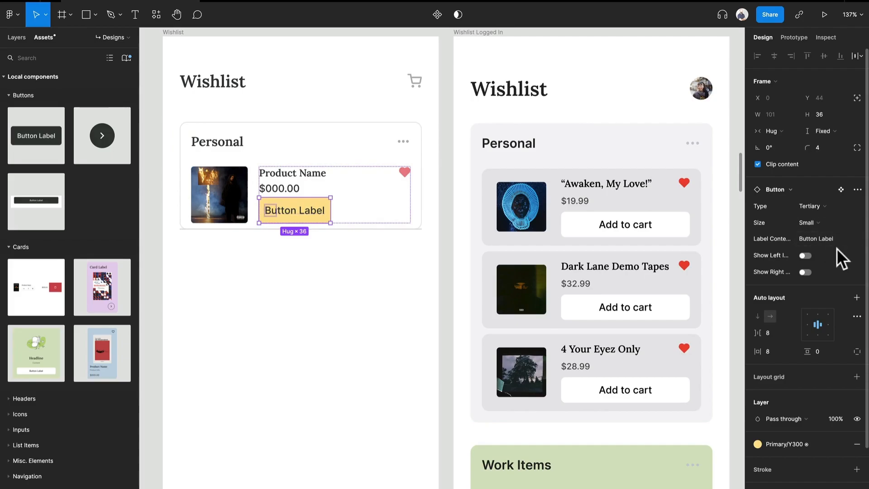
Set the button's width to Fill container and the spacing of the card's information container to 8.
click(774, 131)
click(788, 140)
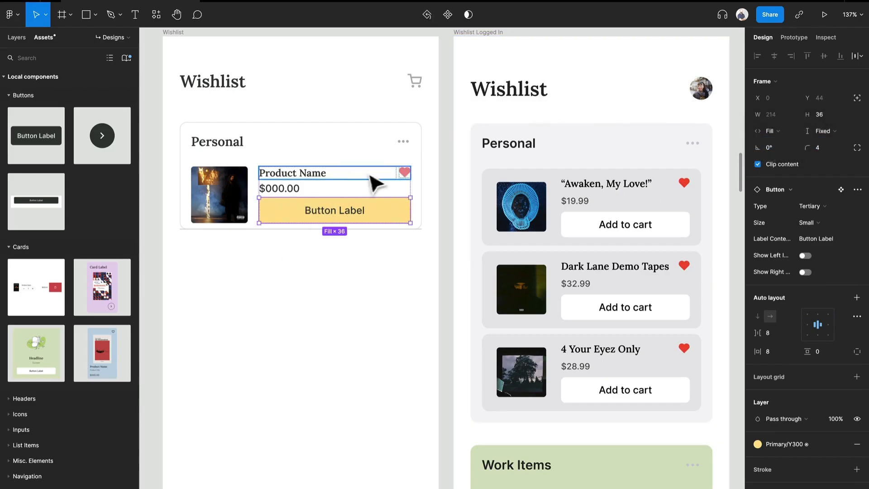
key(Escape)
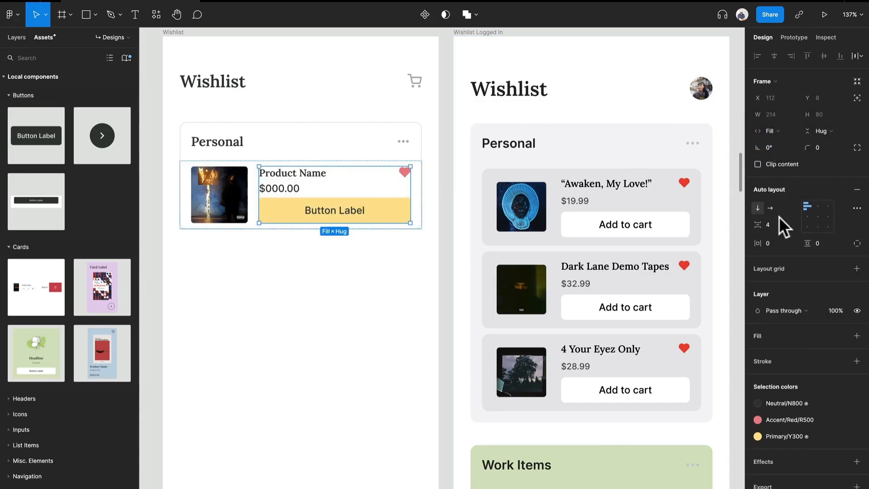
text(8)
key(Return)
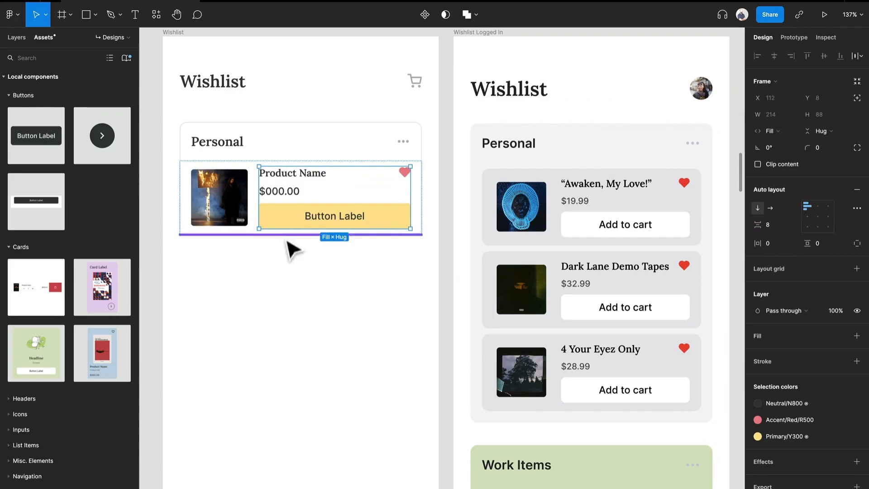
Change the Product Card's button label to "Add to cart".
double_click(334, 222)
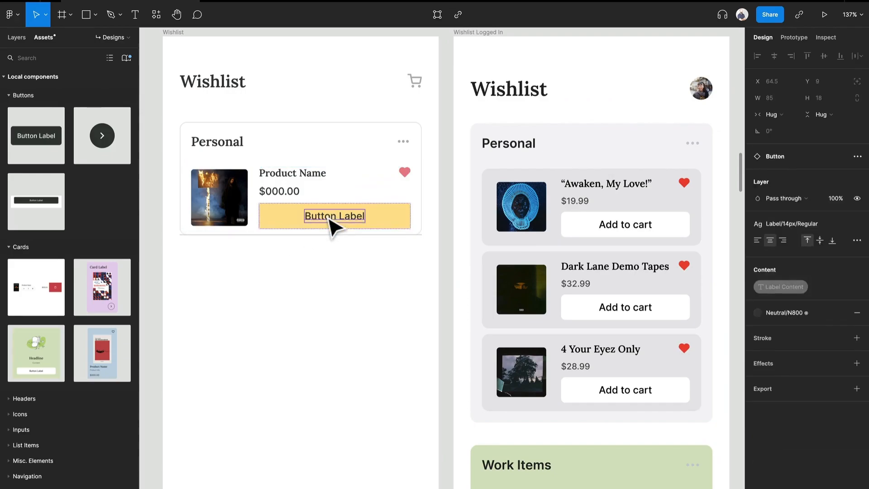
double_click(329, 218)
text(Add to cart)
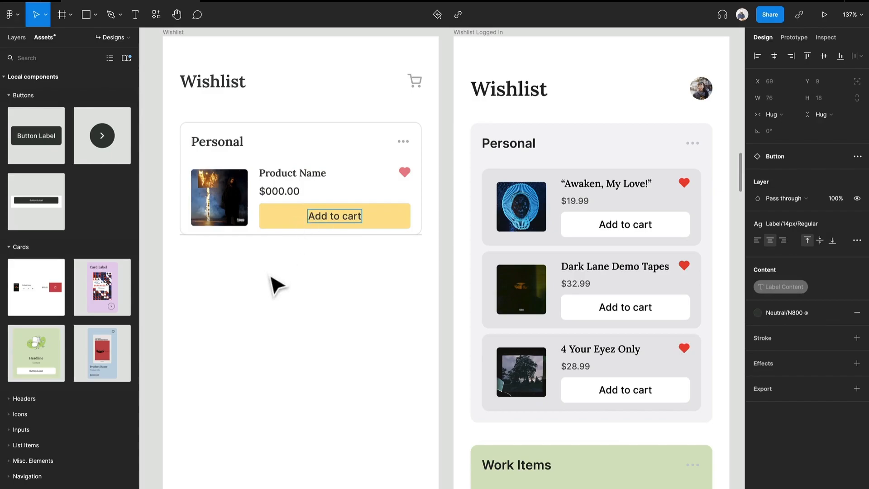
key(Escape)
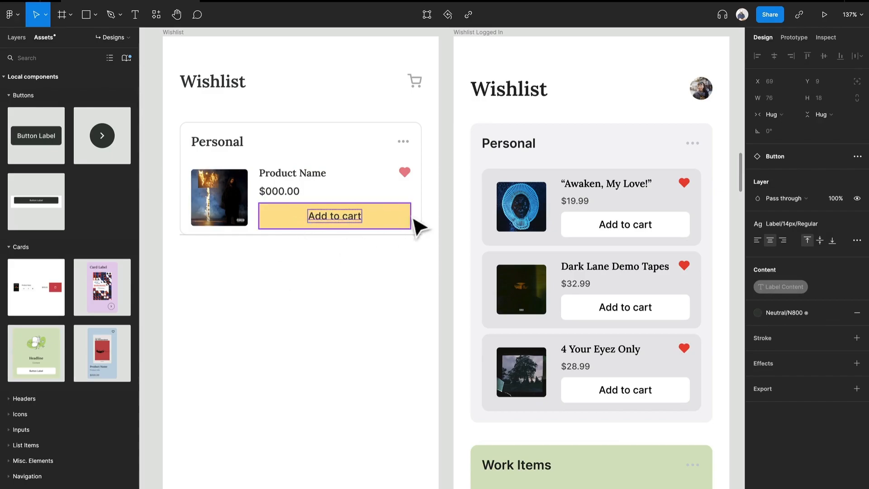
Move the divider rule between the Personal header and the Product Card, and duplicate the card directly below.
click(417, 234)
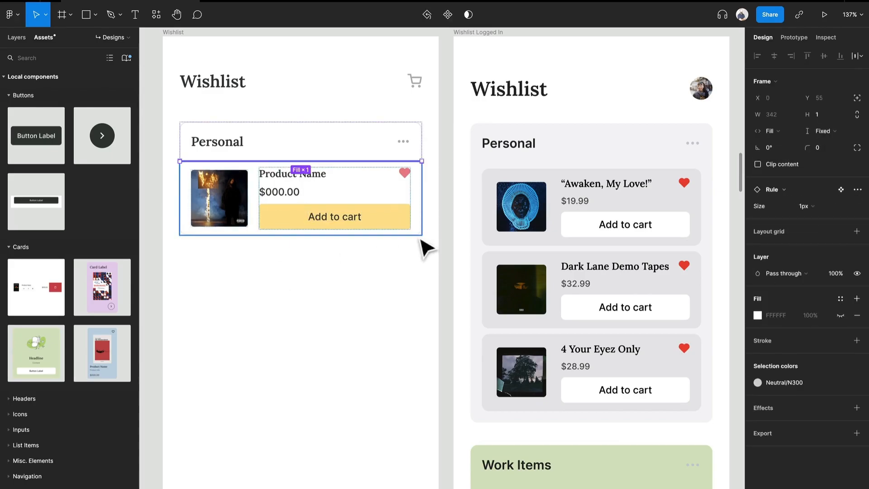
key(ctrl+d)
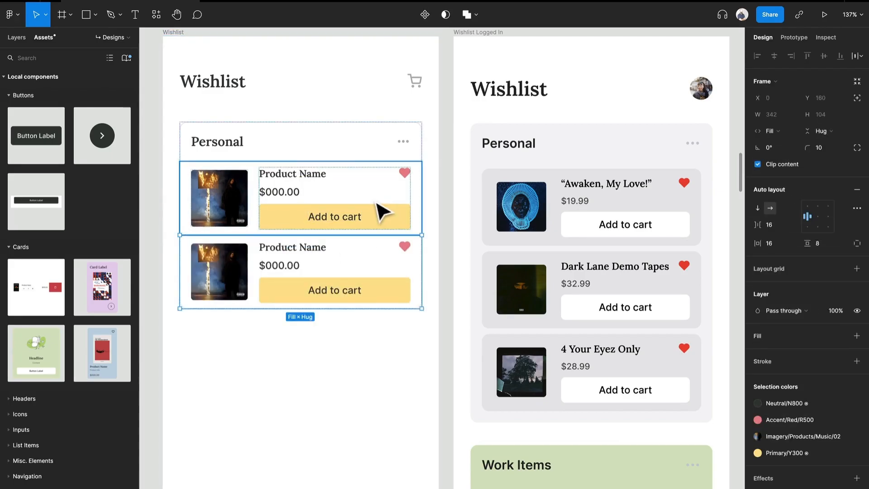
click(441, 247)
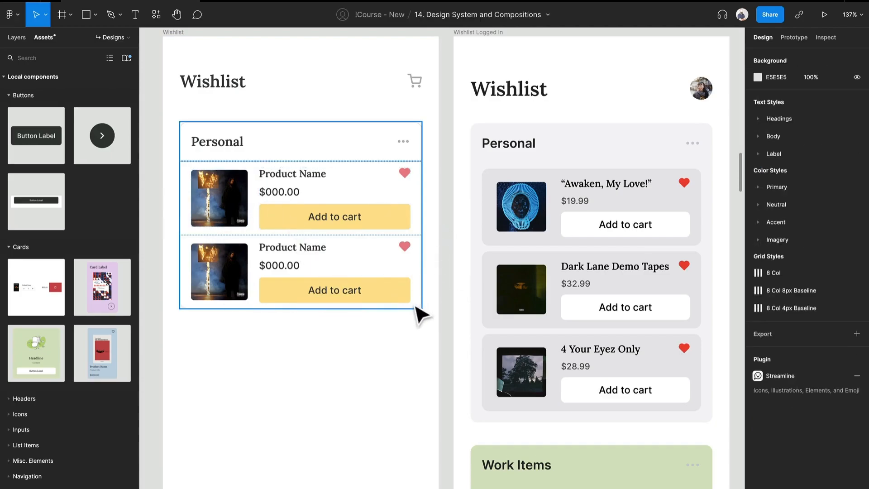
Copy the rule under the Personal header and paste it at the end of the Wishlist Container, below the second card.
click(398, 171)
click(398, 171)
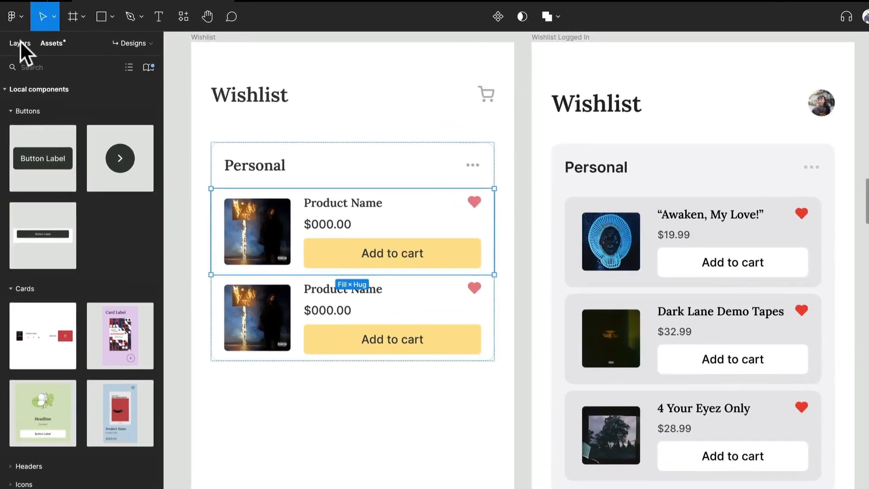
click(20, 43)
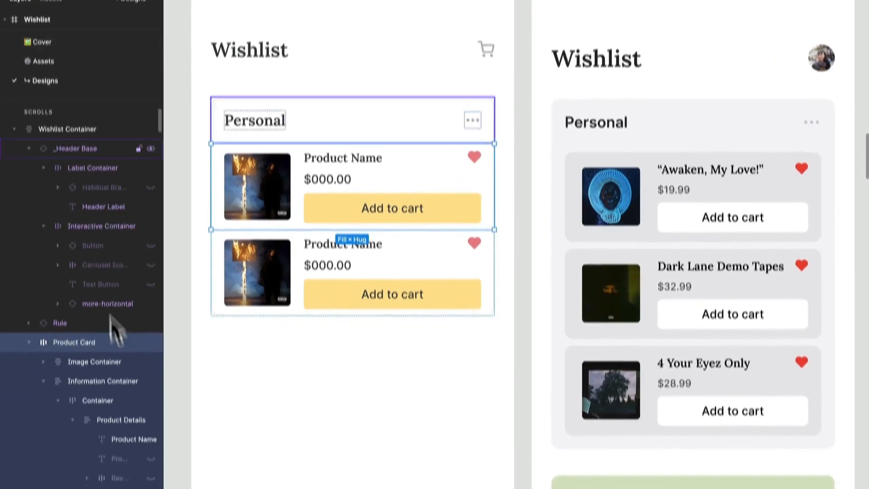
click(47, 251)
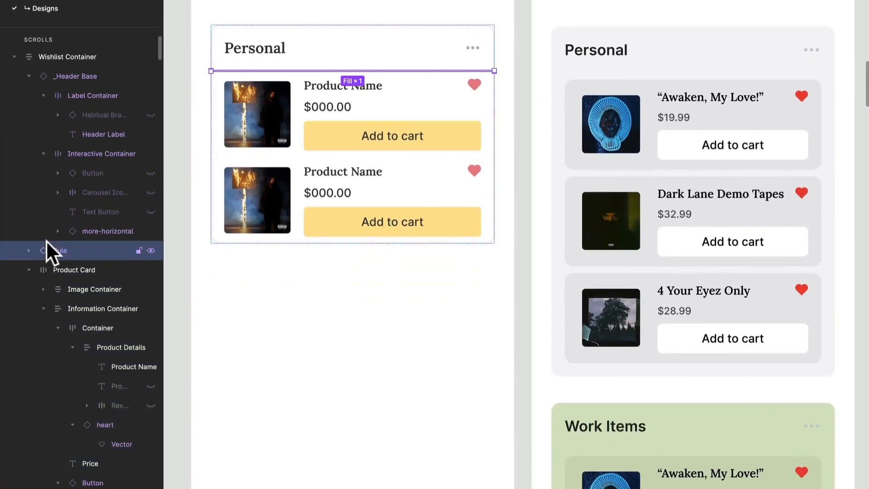
key(ctrl+v)
key(ctrl+v)
key(ctrl+v)
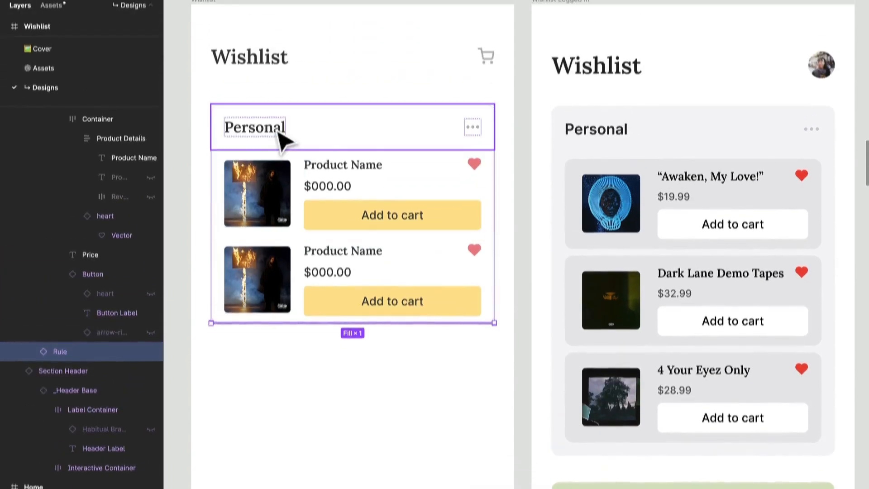
Copy the Personal header label to the end of the Wishlist Container and rename its layer "Show More Label".
click(280, 134)
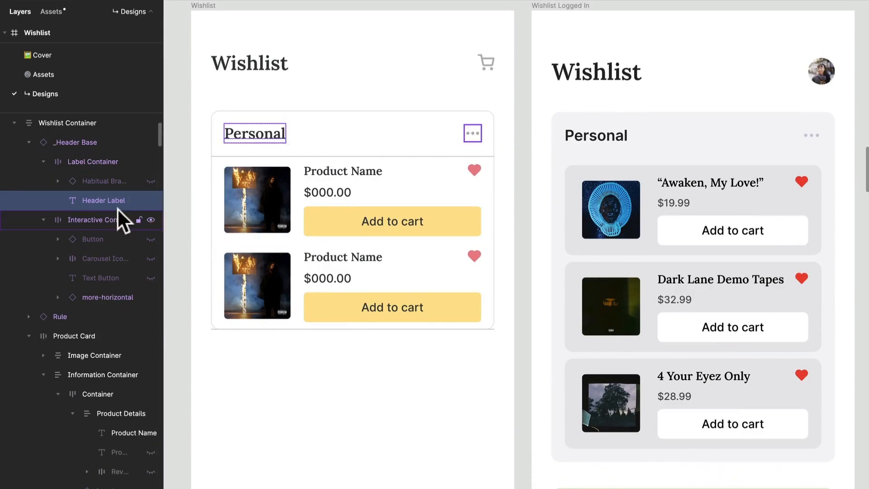
click(350, 301)
key(ctrl+v)
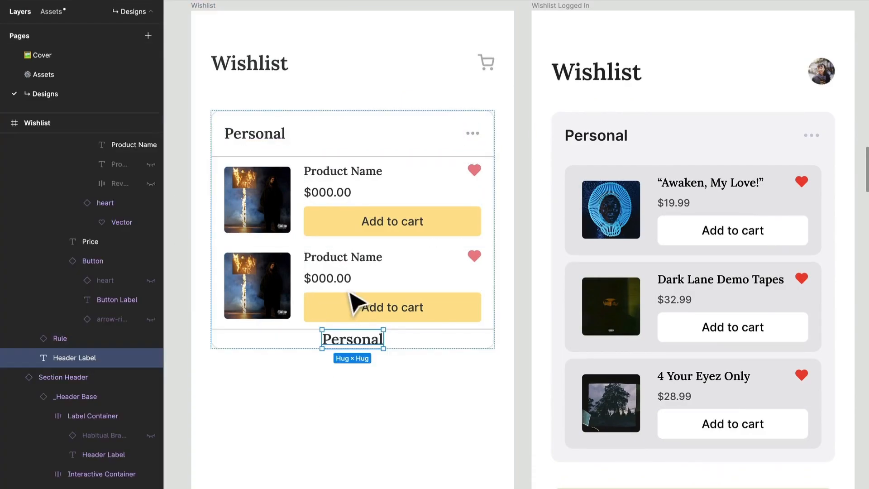
key(ctrl+r)
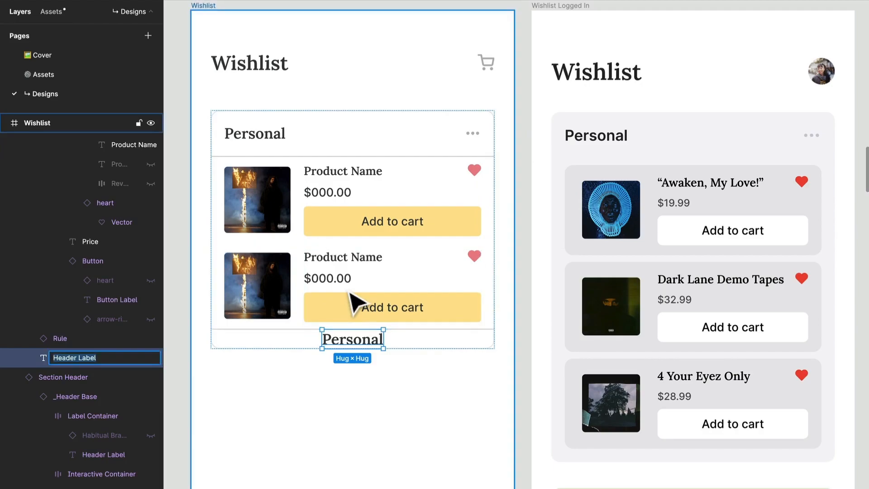
text(Show Mor)
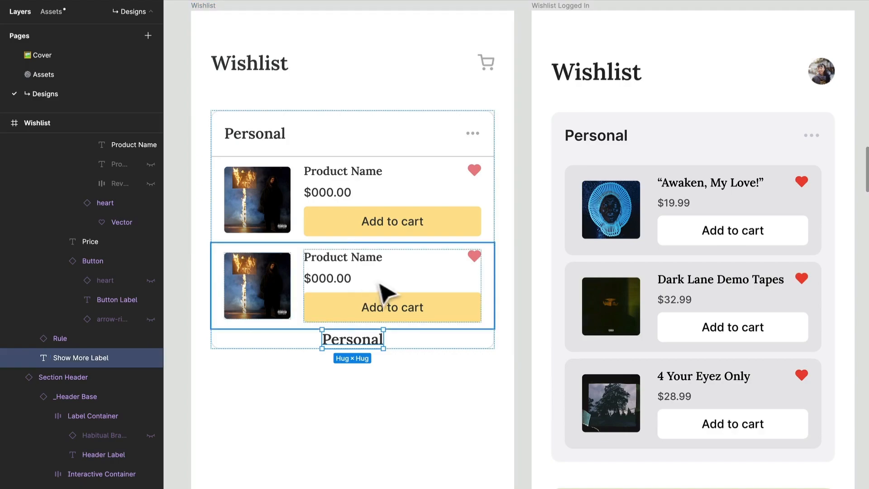
key(Return)
Replace the text of the copied label below the second card with "Show 24 more items".
double_click(349, 338)
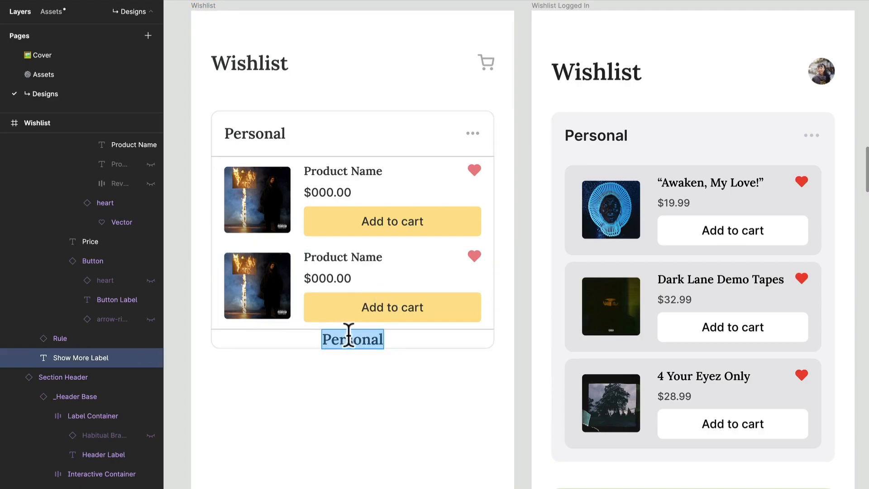
text(Show 24)
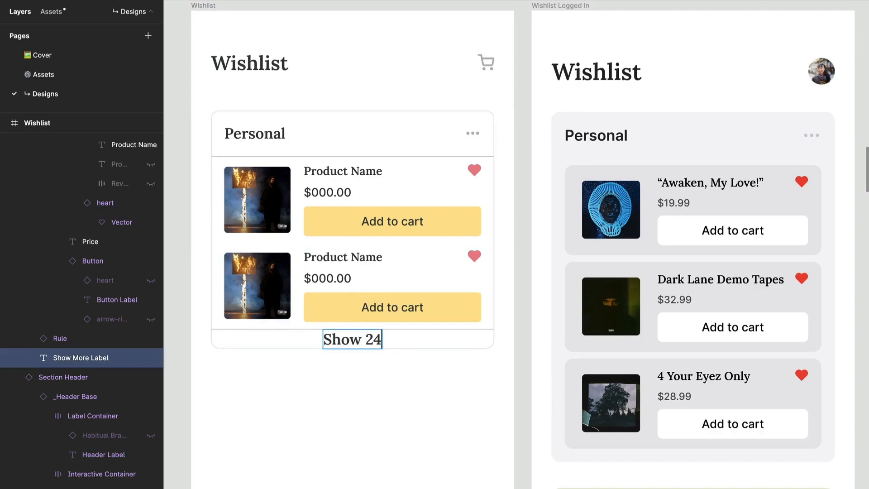
text( more items)
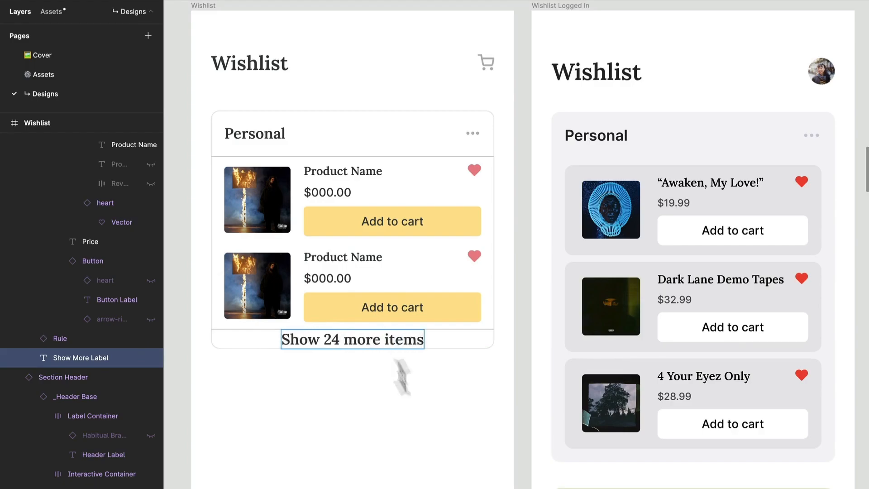
key(Escape)
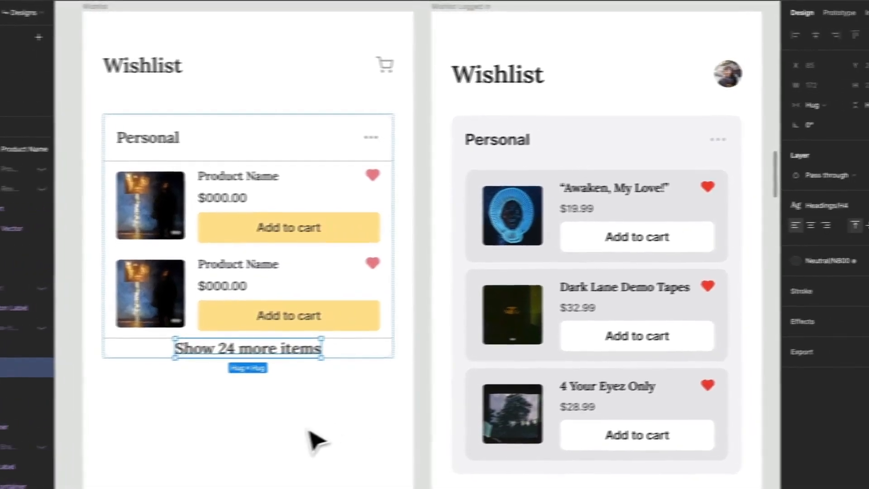
Apply the Label/14px/Regular text style to the "Show 24 more items" label.
click(793, 211)
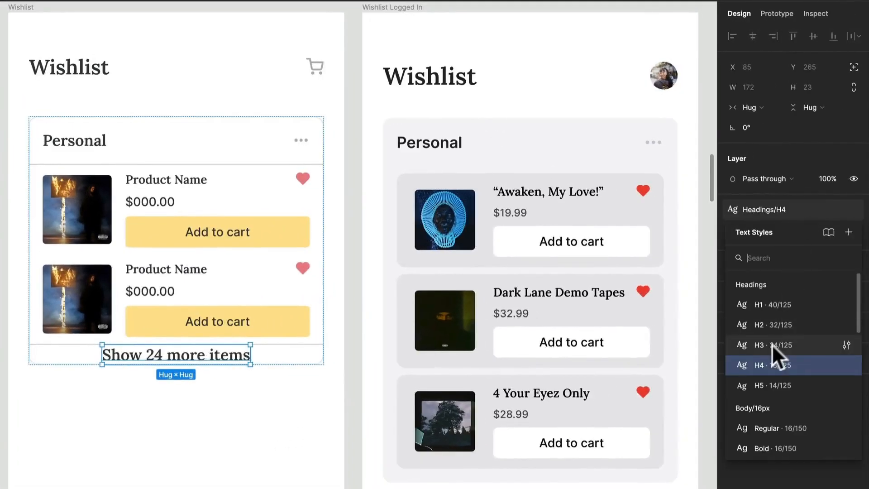
scroll(771, 346, down, 8)
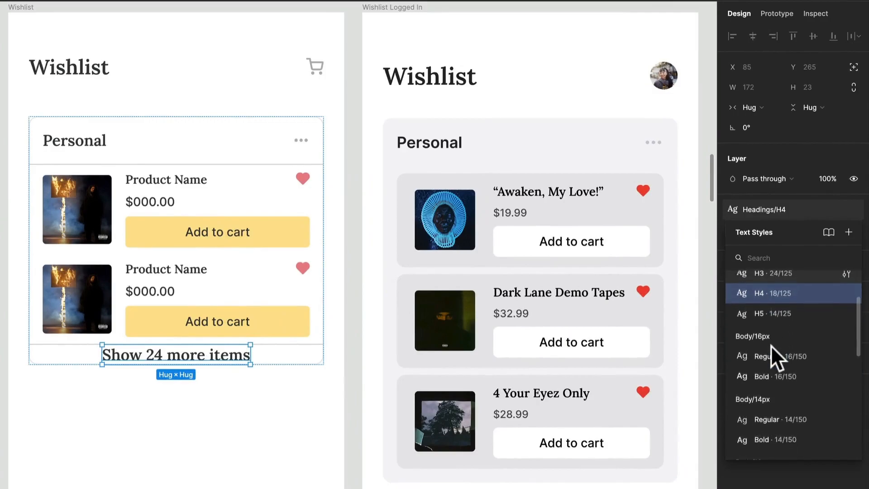
scroll(770, 346, down, 4)
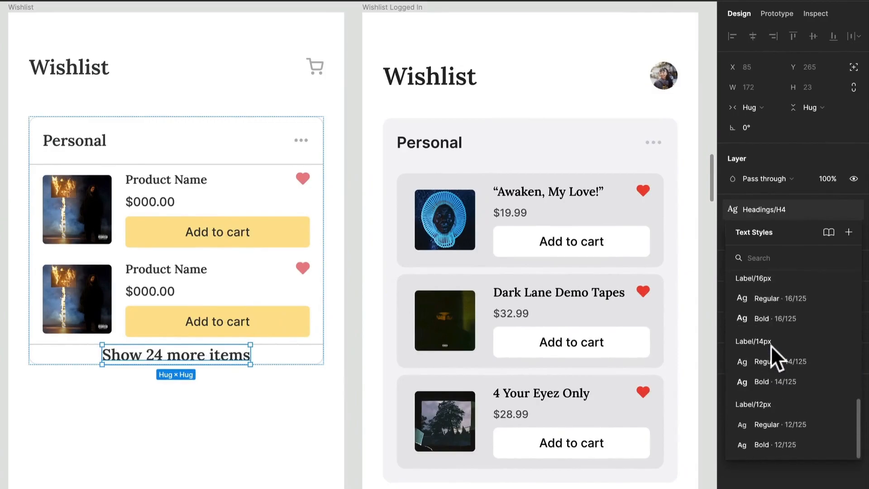
click(793, 381)
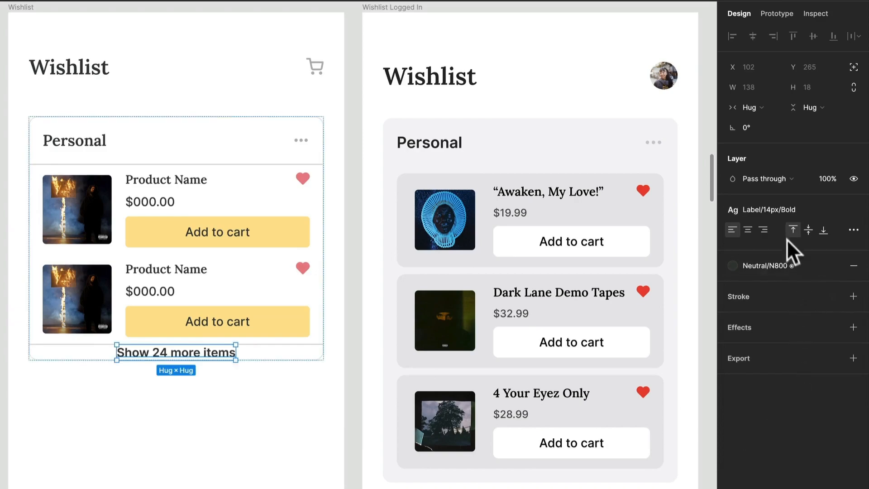
click(788, 211)
click(807, 352)
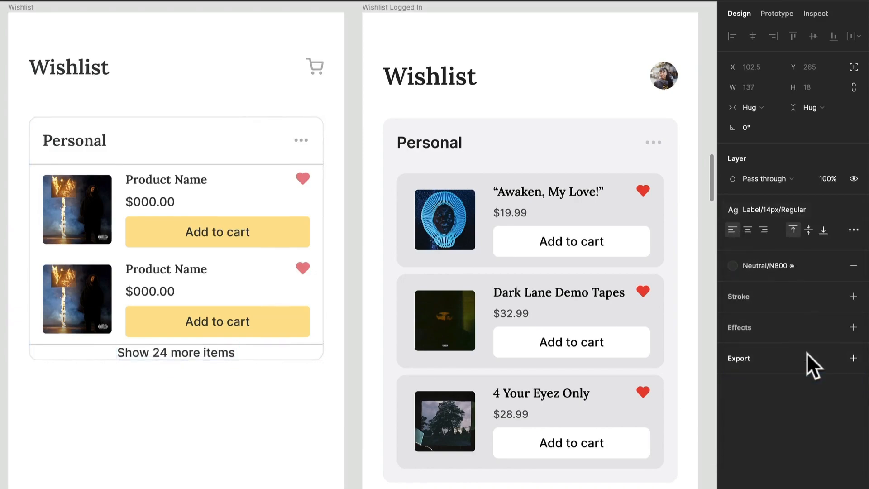
Wrap the "Show 24 more items" label in an auto-layout frame and rename that frame "Button Container".
click(790, 263)
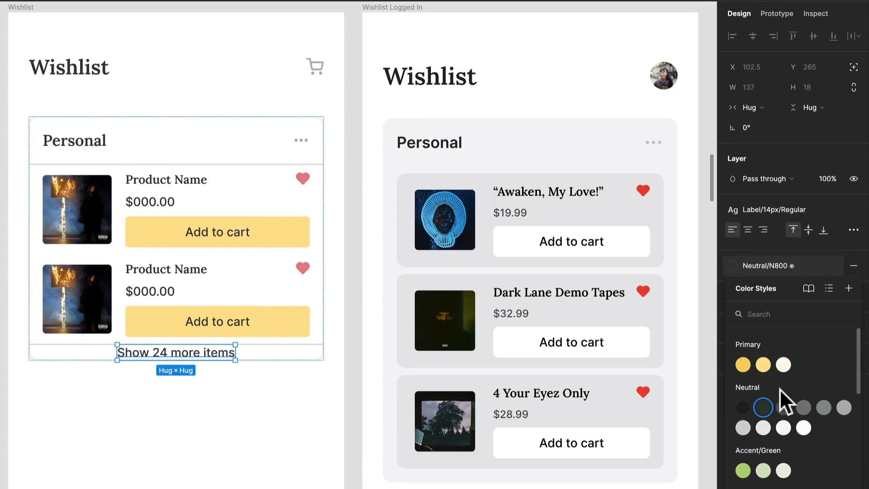
click(214, 393)
click(223, 359)
double_click(222, 357)
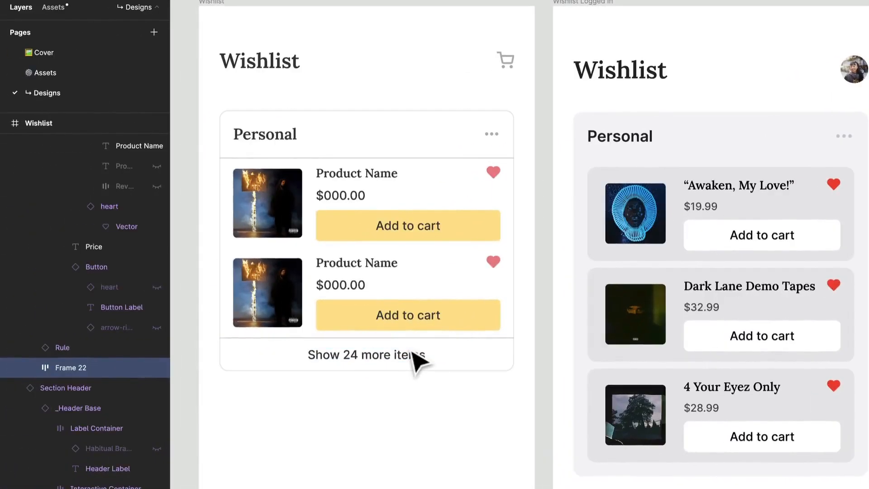
key(ctrl+r)
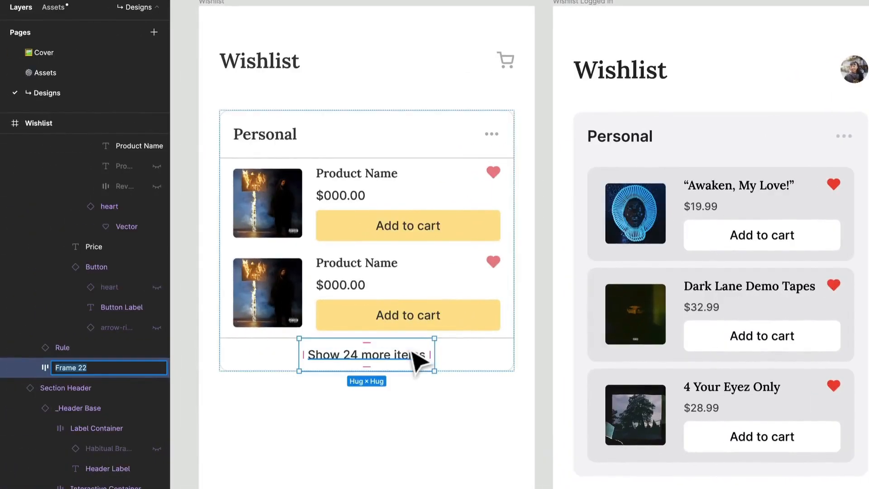
text(Button)
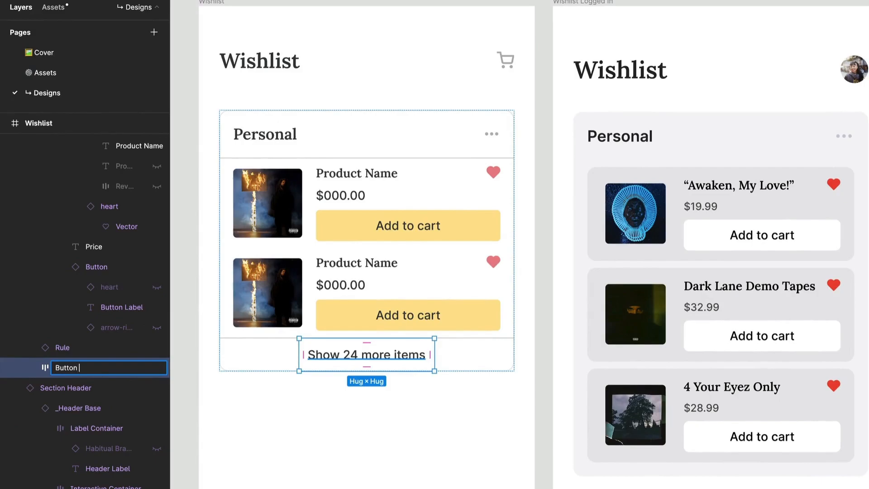
text( Container)
key(Return)
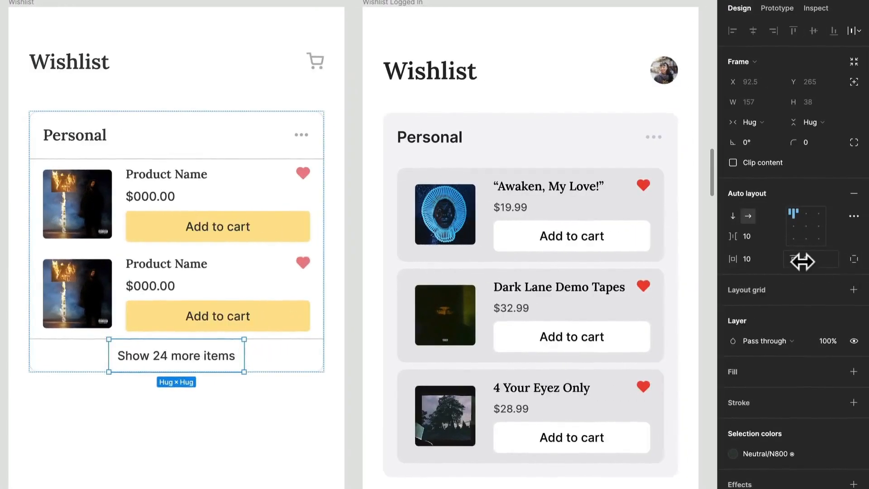
Set the Button Container's horizontal and vertical padding to 8 and its item spacing to 0.
click(809, 260)
key(BackSpace)
key(BackSpace)
text(8)
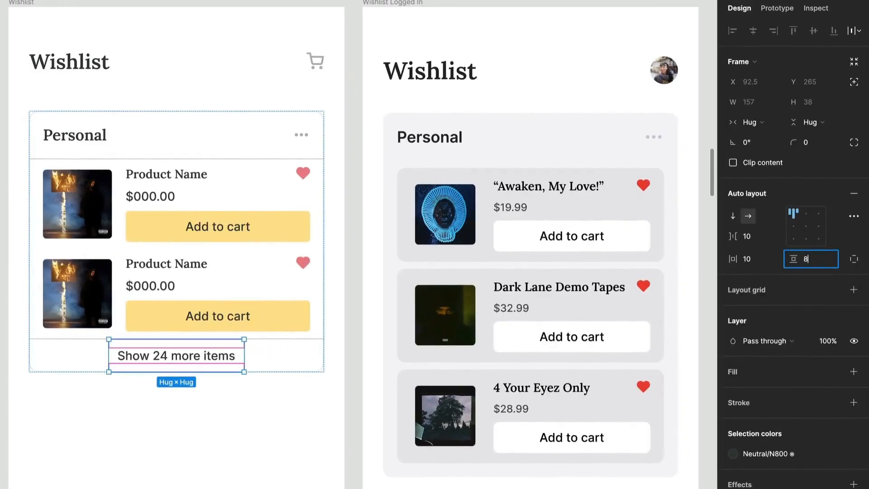
key(Tab)
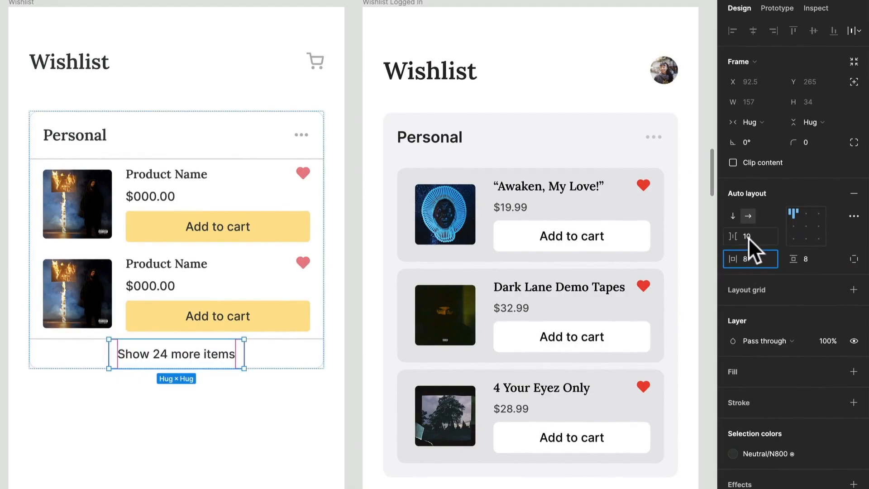
click(749, 236)
text(0)
key(Return)
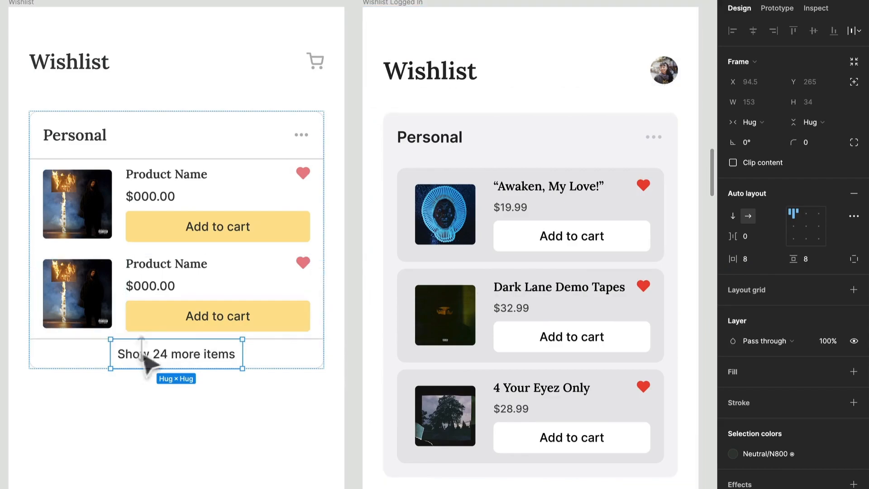
Make the Button Container fill its parent's width and align its label to the centre.
click(765, 124)
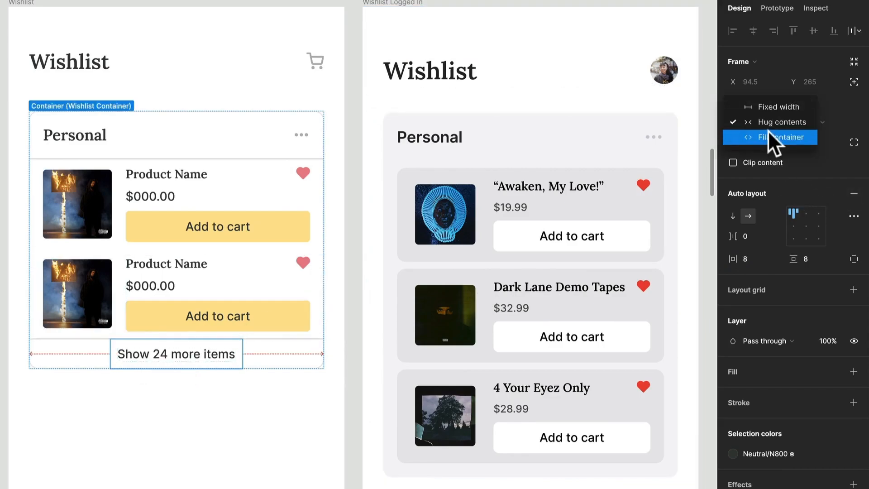
click(768, 132)
click(803, 225)
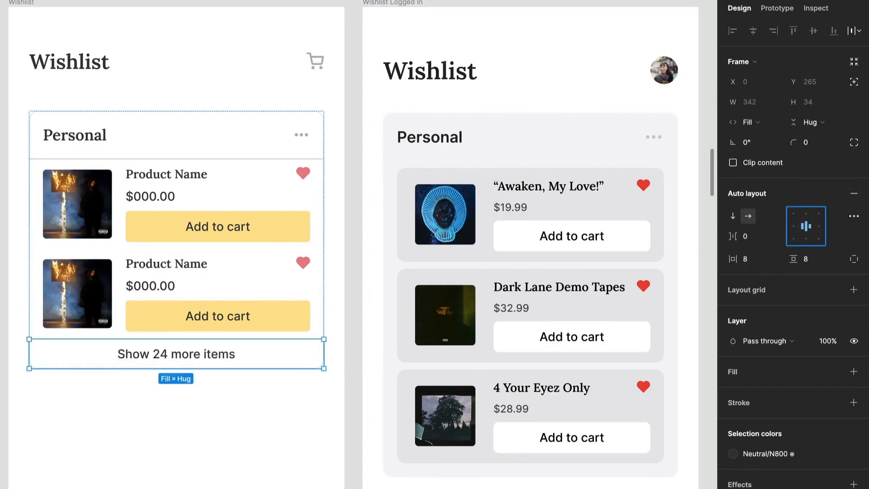
key(Escape)
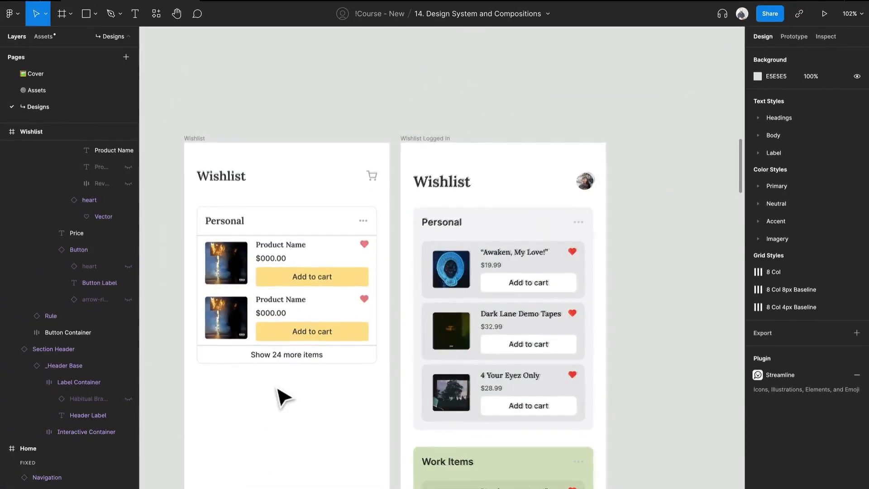
Recolour both rules in the Personal container with the Neutral colour style one shade lighter than N300.
scroll(257, 389, up, 3)
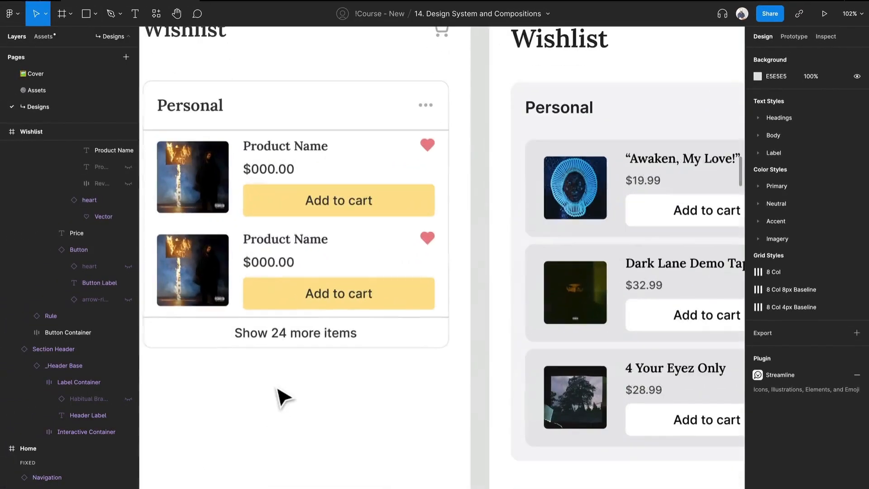
click(216, 317)
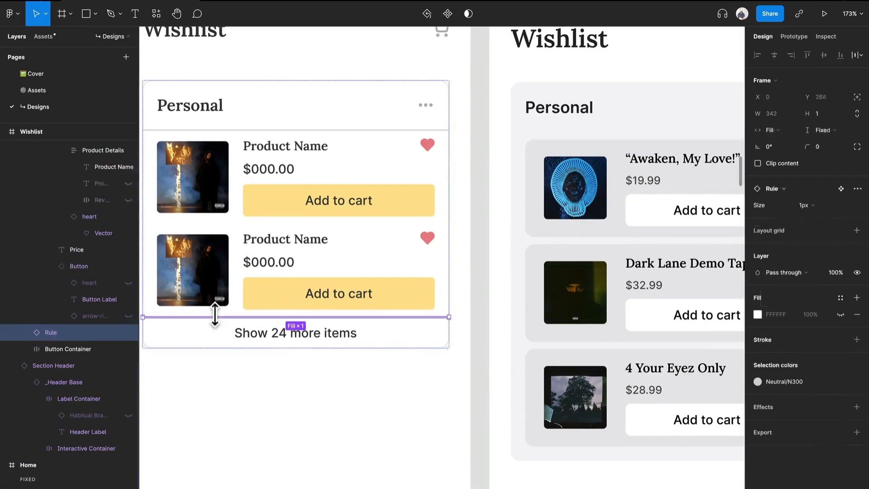
shift+click(271, 130)
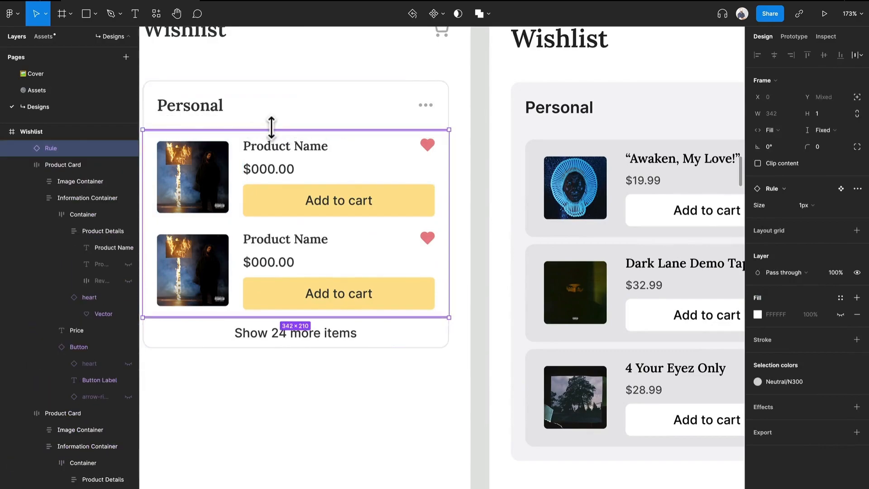
click(792, 382)
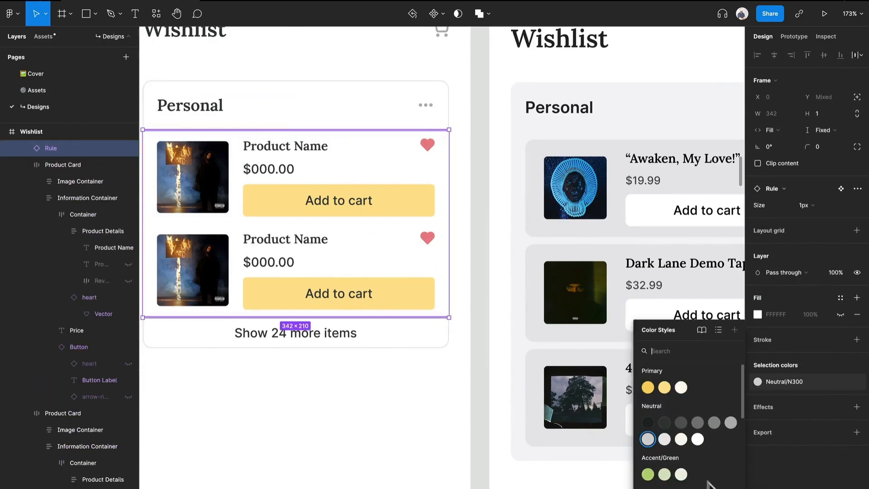
click(664, 439)
scroll(349, 318, down, 5)
click(355, 413)
scroll(355, 413, left, 1)
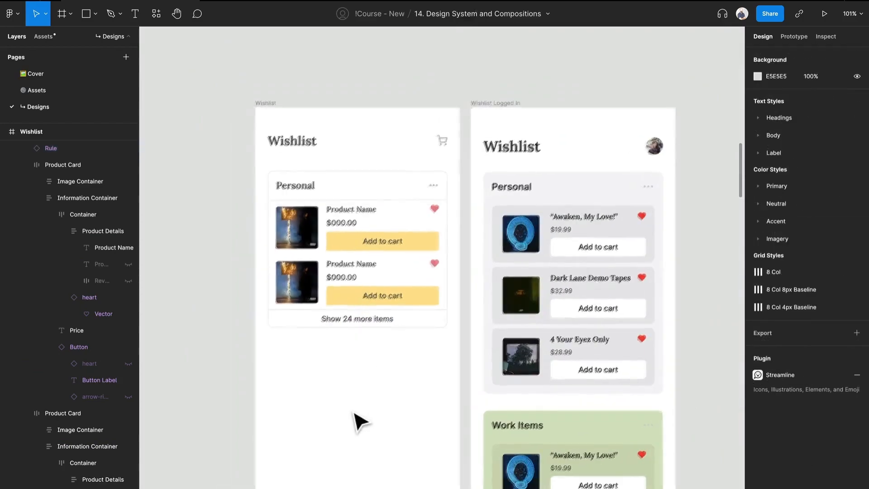
Move the Personal Wishlist Container up to Y 94 and place a duplicate of it directly below at Y 417.
click(421, 254)
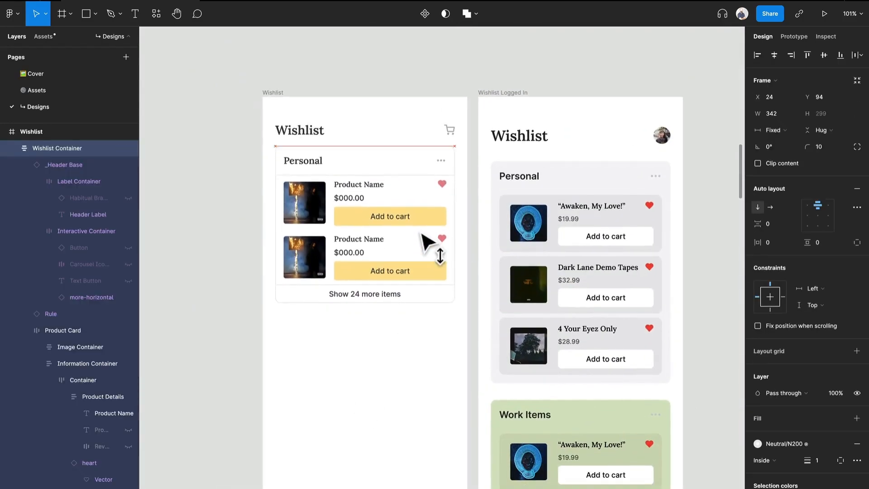
drag(421, 190, 422, 330)
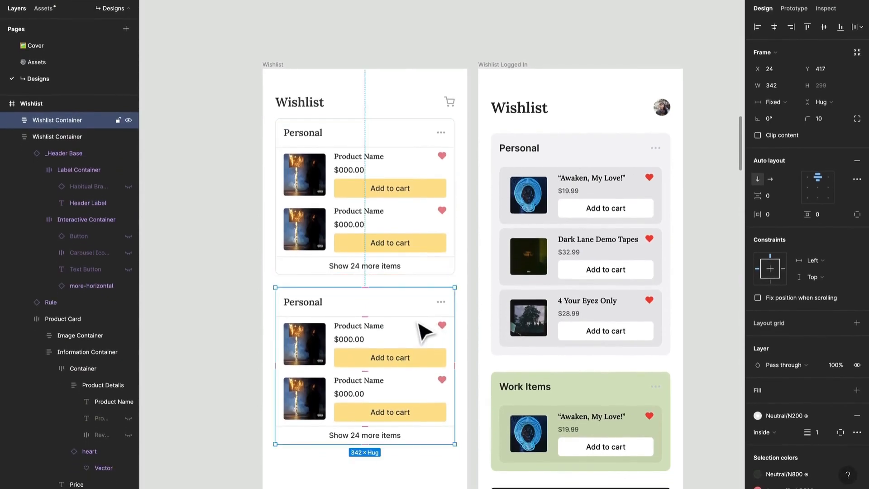
Change the header text of the duplicated container to "Work Items".
scroll(407, 316, down, 2)
click(329, 265)
double_click(323, 255)
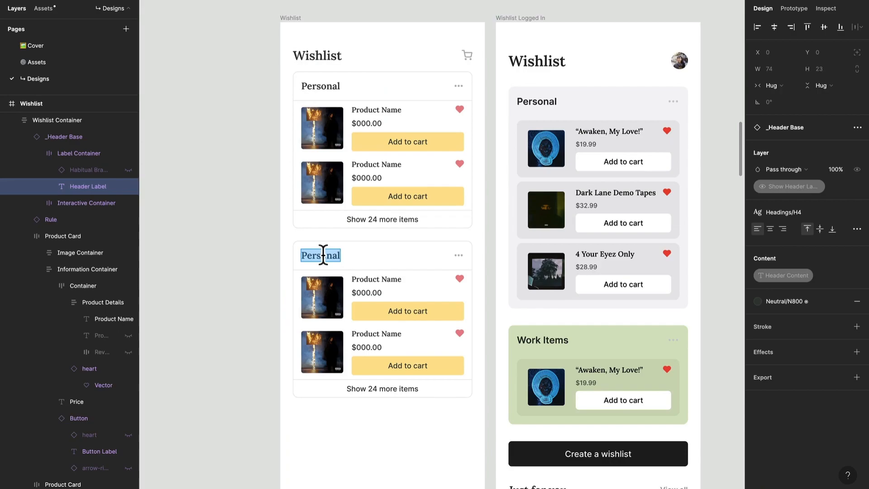
text(Work Items)
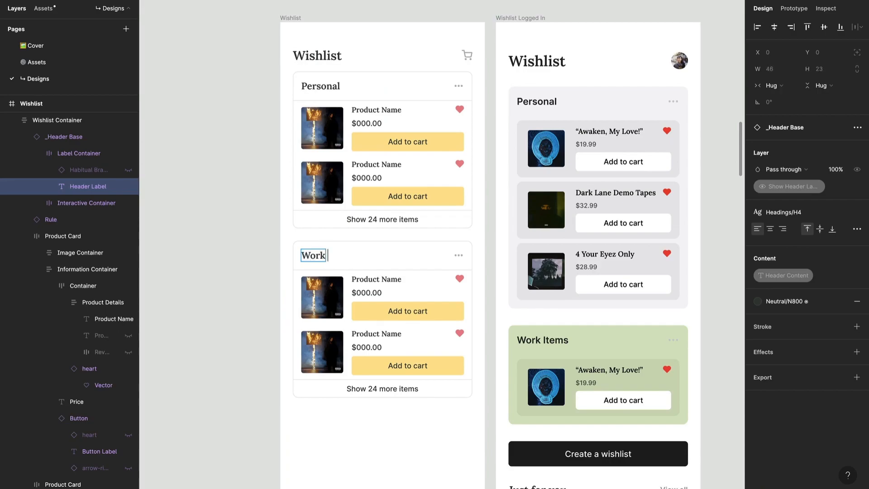
Replace the image in the second Personal product card with the Hobbit cover from Imagery/Products/Books.
click(337, 136)
double_click(322, 185)
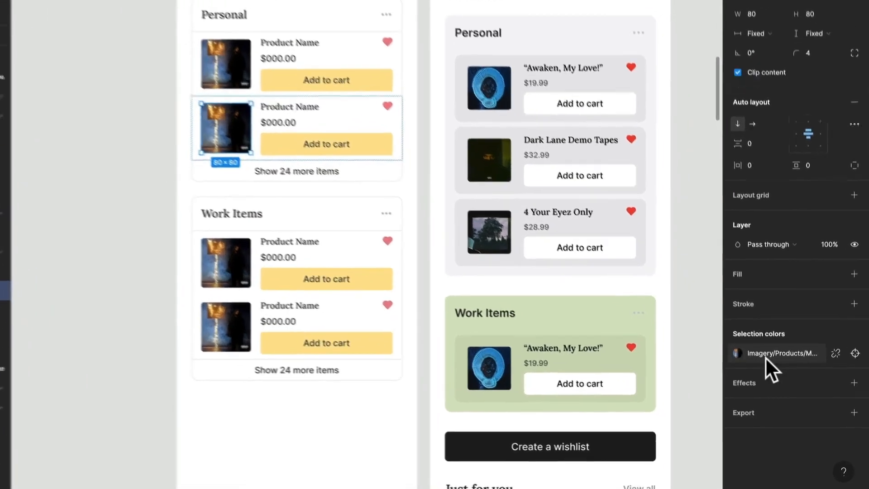
click(764, 356)
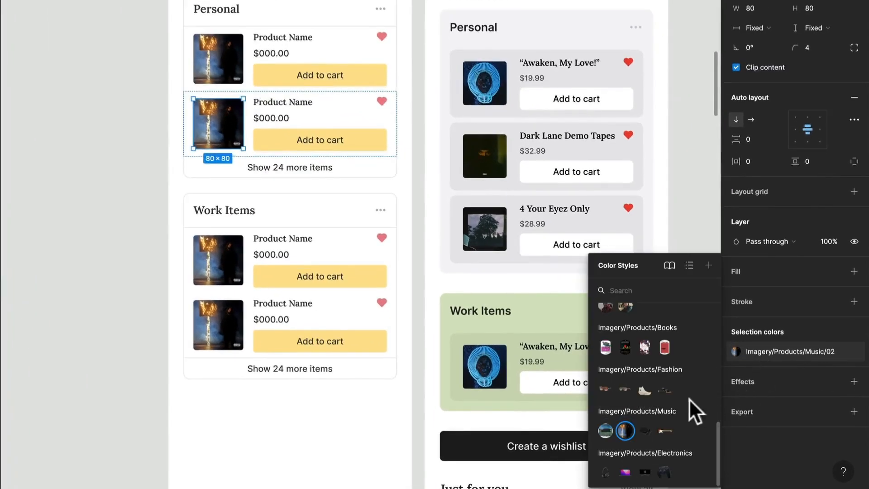
click(627, 348)
Apply the Imagery/Products/Books/01 style to the first product image in the Work Items container.
double_click(236, 270)
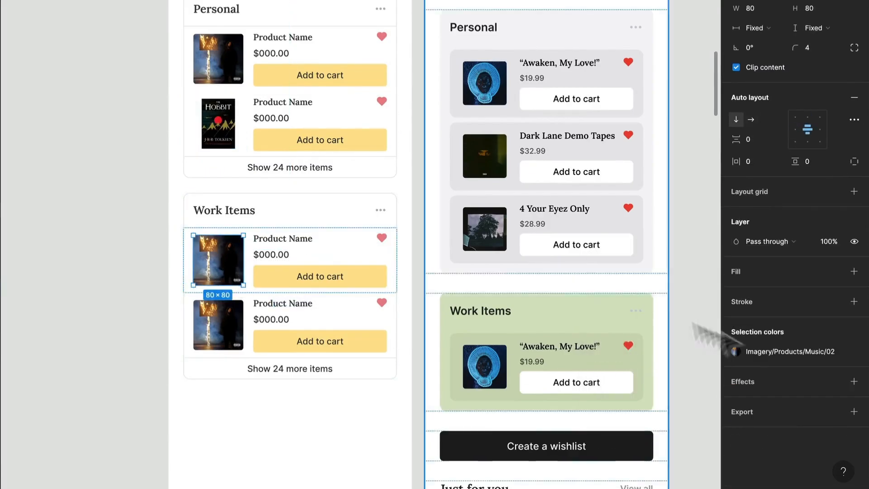
click(757, 351)
click(605, 347)
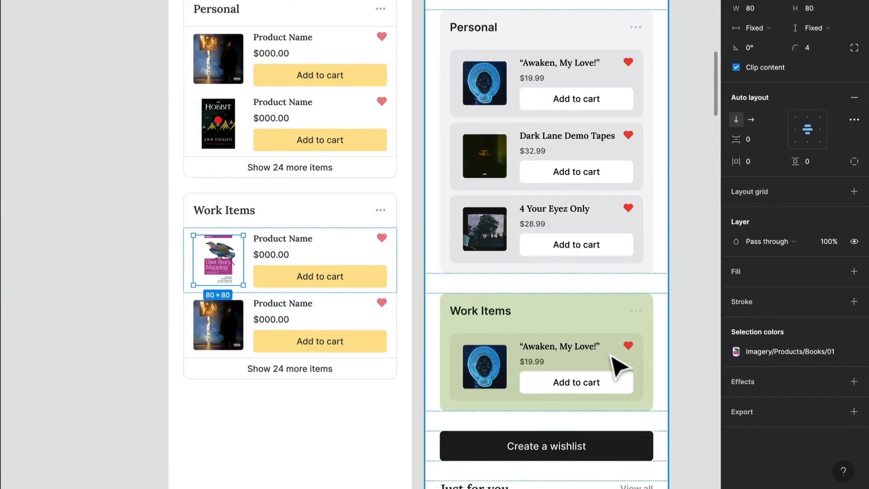
Delete the second product card and the entire "Show 24 more items" row from the Work Items container.
click(285, 320)
key(Delete)
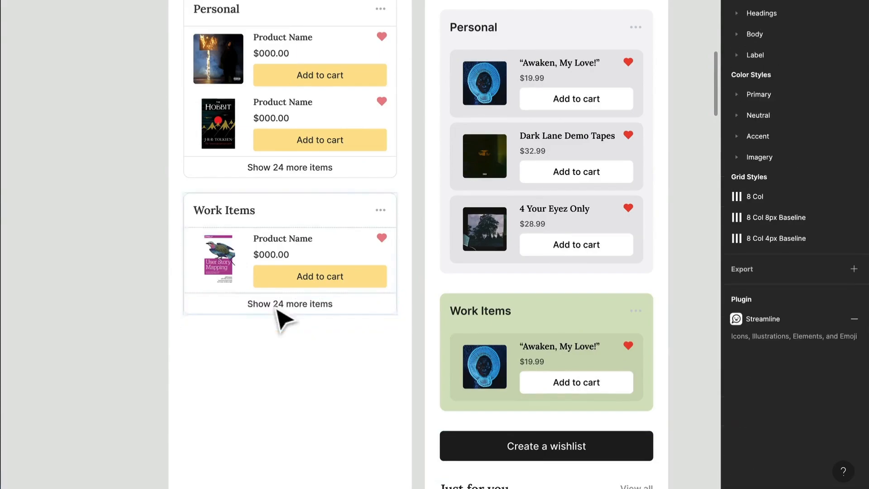
click(285, 311)
double_click(283, 310)
click(282, 305)
click(359, 342)
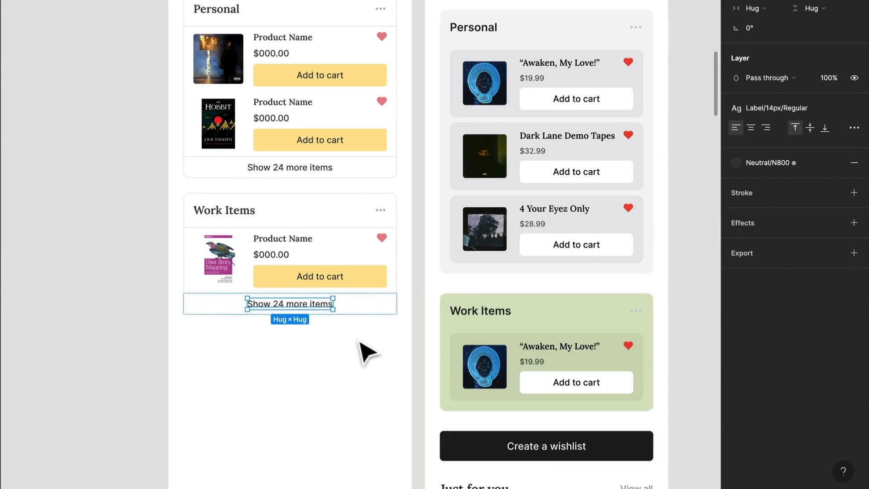
key(Delete)
scroll(358, 358, up, 3)
click(336, 355)
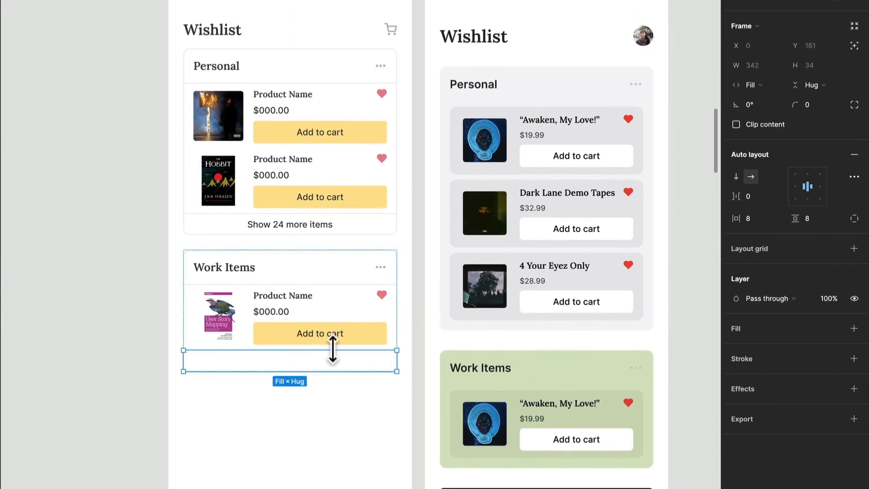
key(Delete)
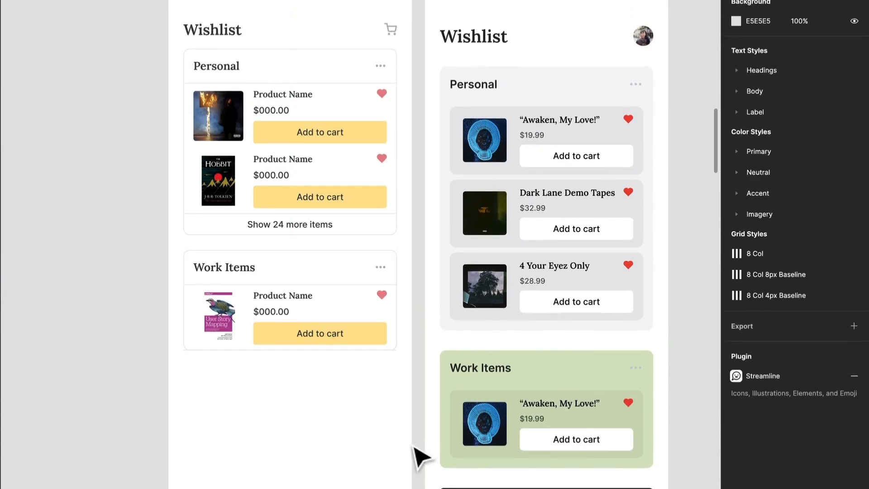
Delete the leftover rule at the bottom of the Work Items container, below its product card.
scroll(404, 418, up, 5)
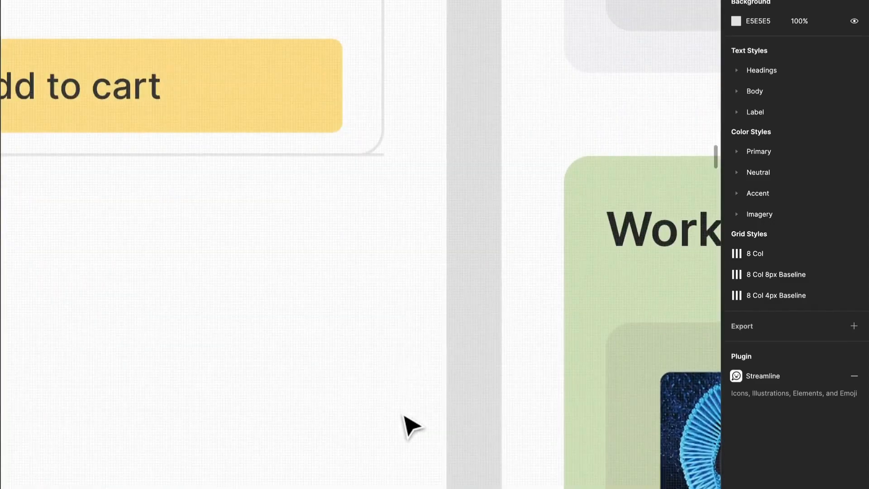
click(380, 155)
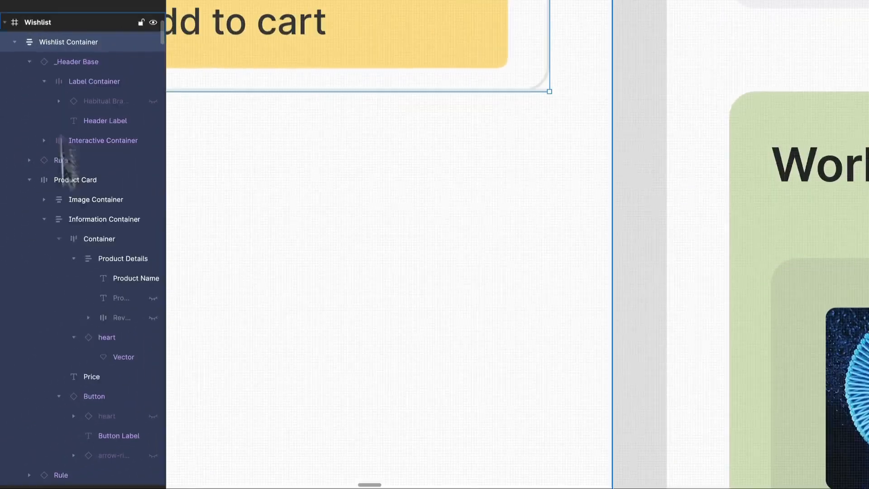
click(67, 475)
key(Delete)
scroll(357, 255, down, 5)
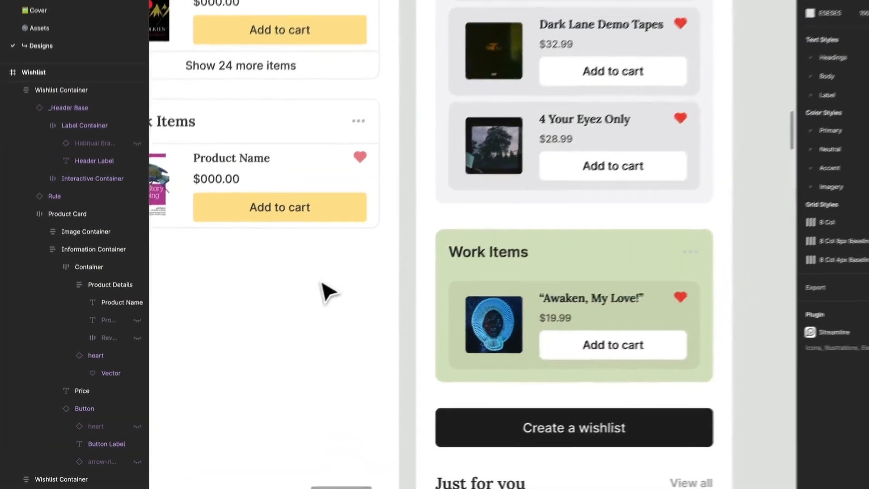
scroll(330, 290, down, 5)
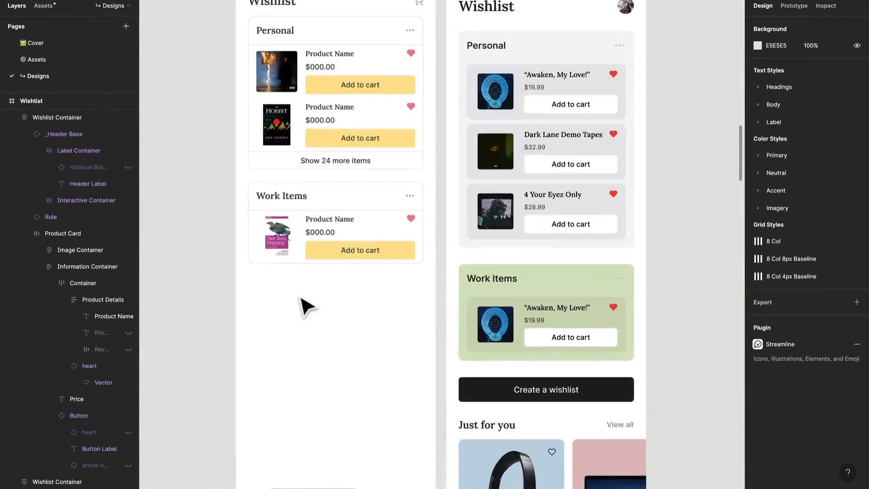
scroll(307, 307, down, 1)
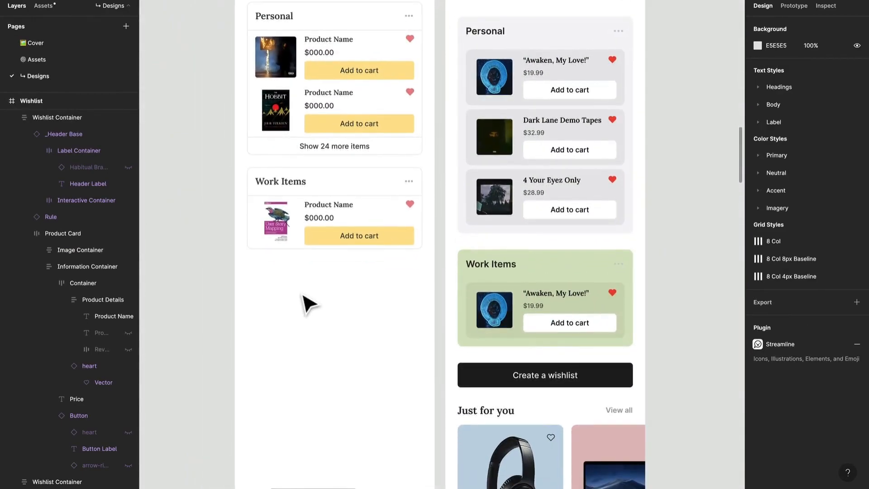
Copy the Work Items card's "Add to cart" button below the container at X 24, Y 601 and widen it to 342.
scroll(308, 304, up, 5)
double_click(414, 322)
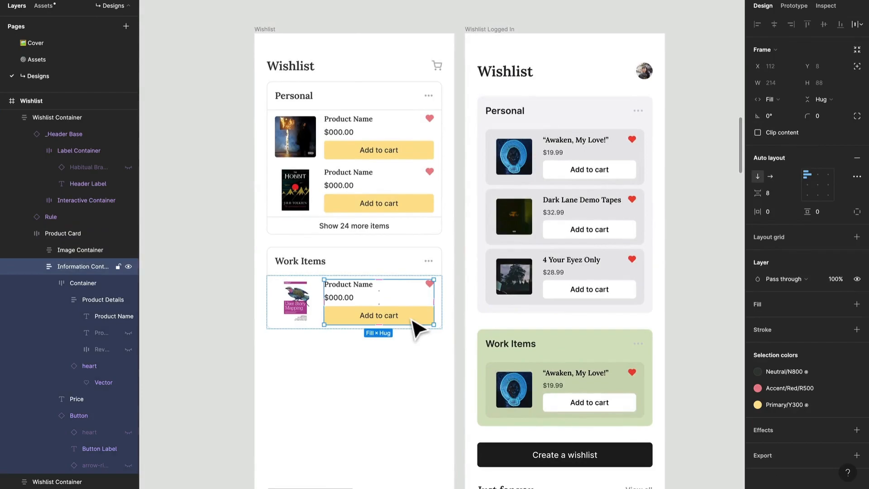
double_click(417, 317)
drag(422, 316, 418, 359)
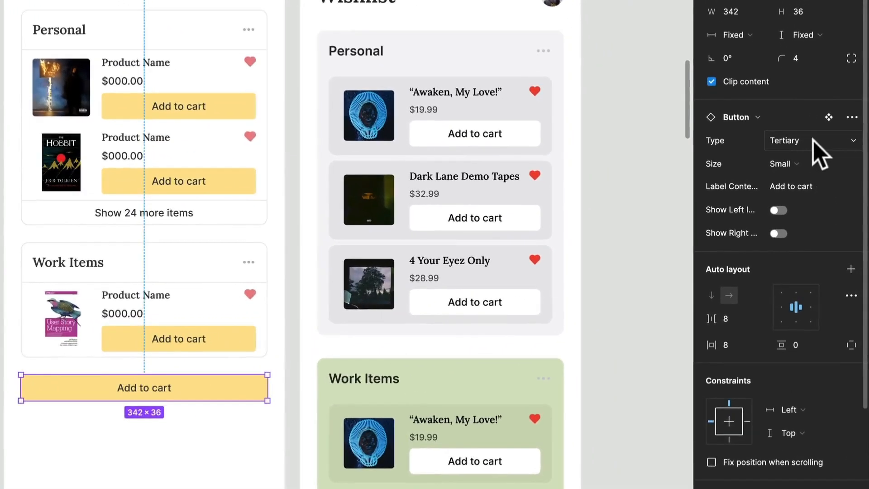
Switch the button below the Work Items container to the Secondary type and give it a plus icon on the left of its label.
click(813, 140)
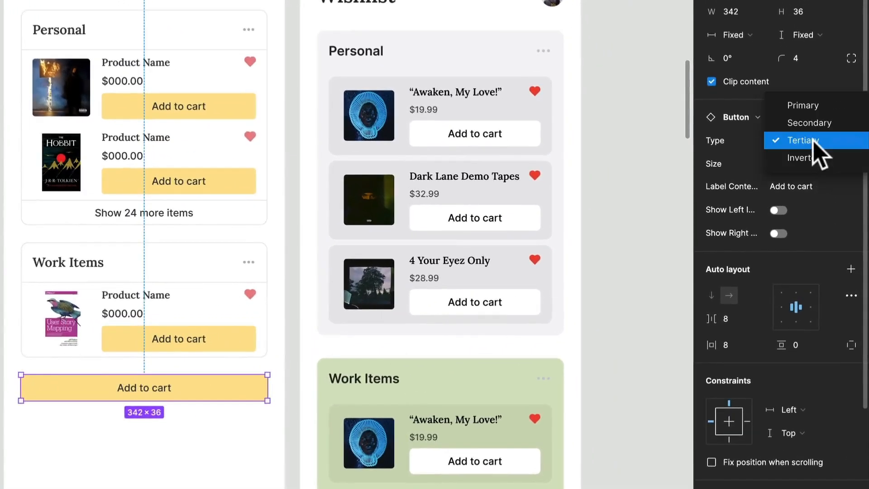
click(810, 122)
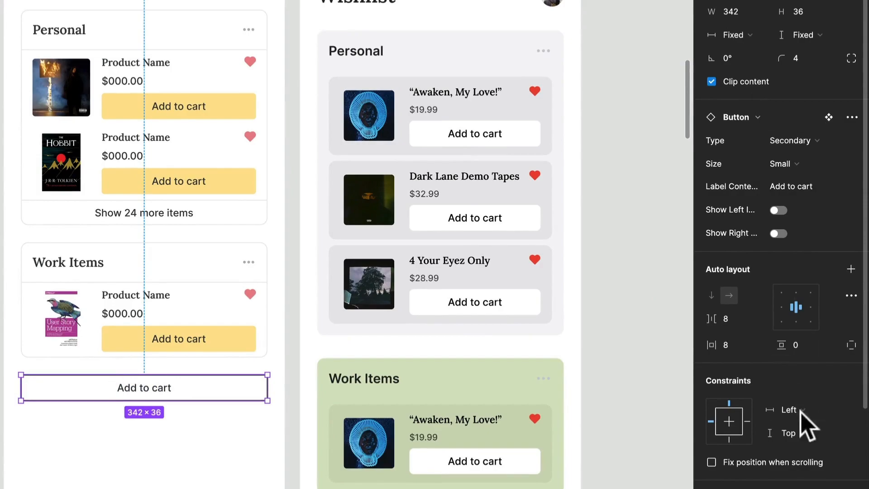
click(778, 210)
click(793, 233)
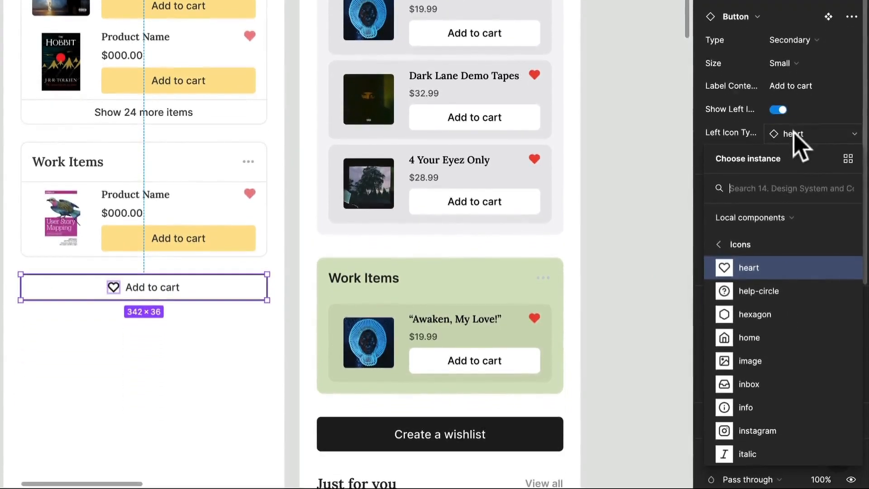
text(plus)
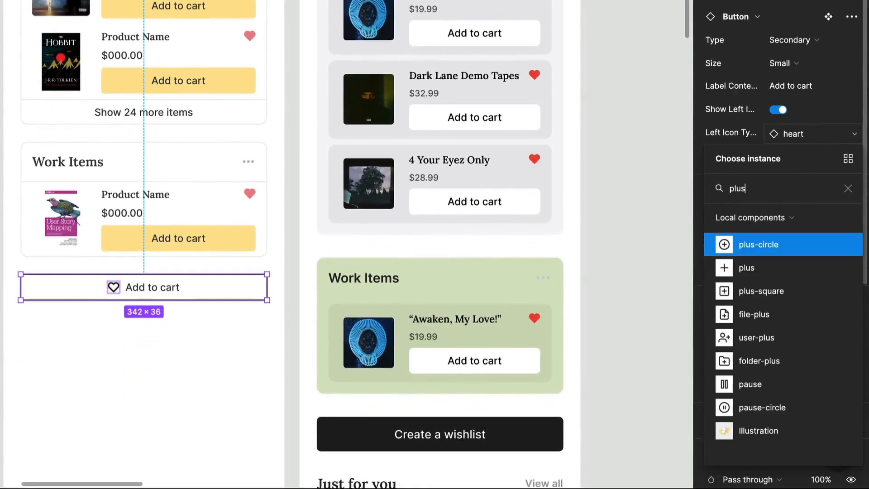
key(Up)
key(Down)
key(Down)
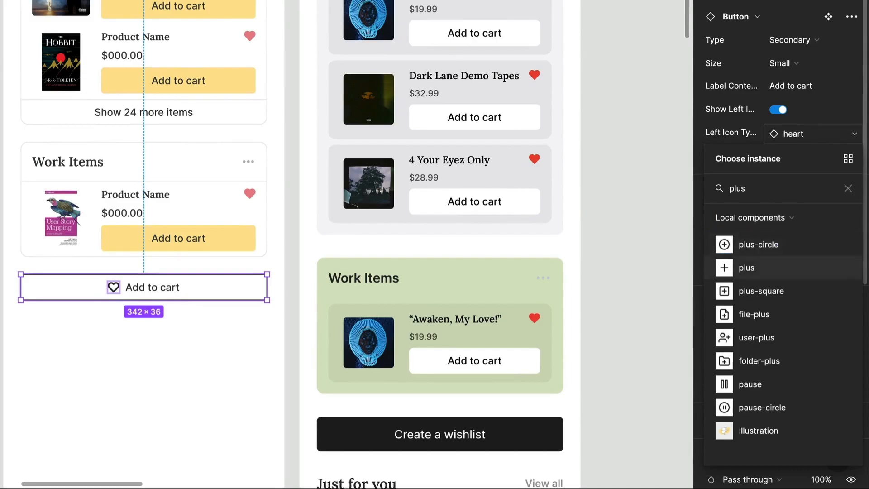
key(Return)
Relabel the button "Create a wishlist" and resize it to the Large size with a width of 342.
double_click(154, 289)
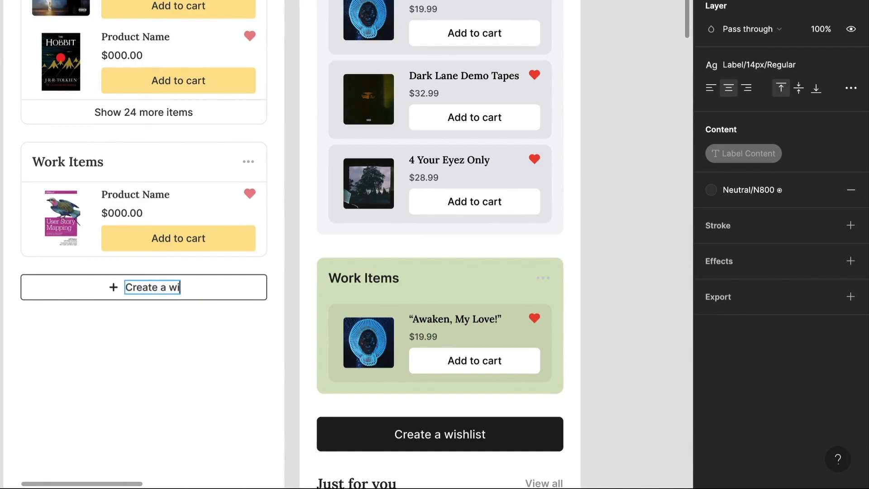
click(260, 290)
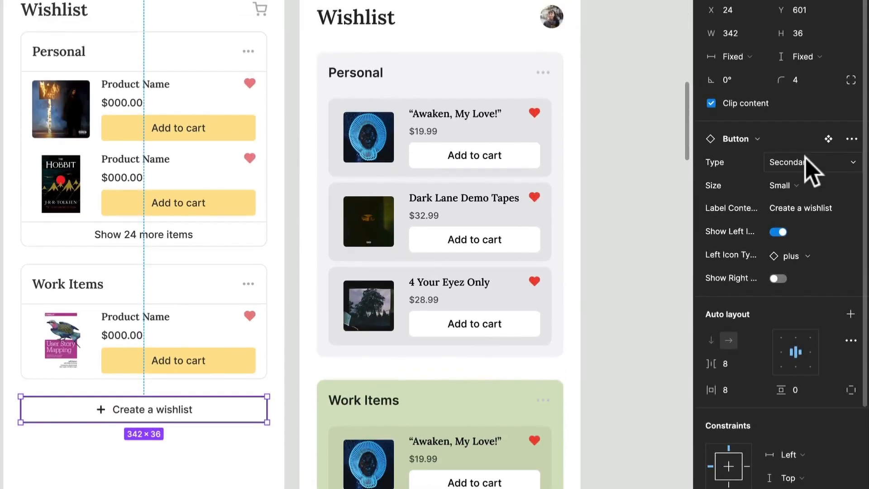
click(797, 185)
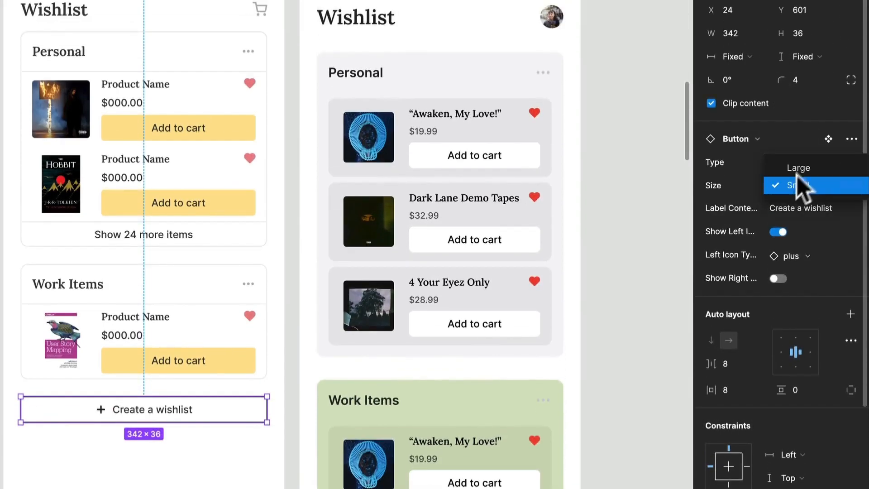
click(799, 170)
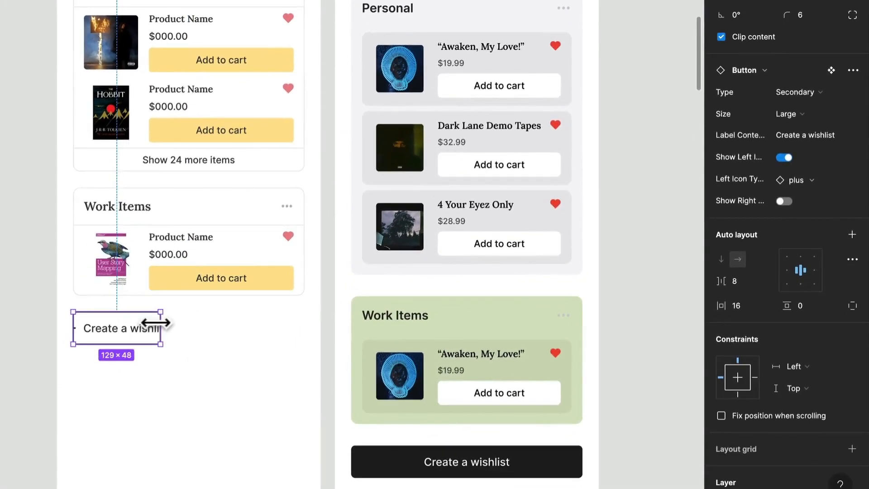
drag(161, 322, 305, 331)
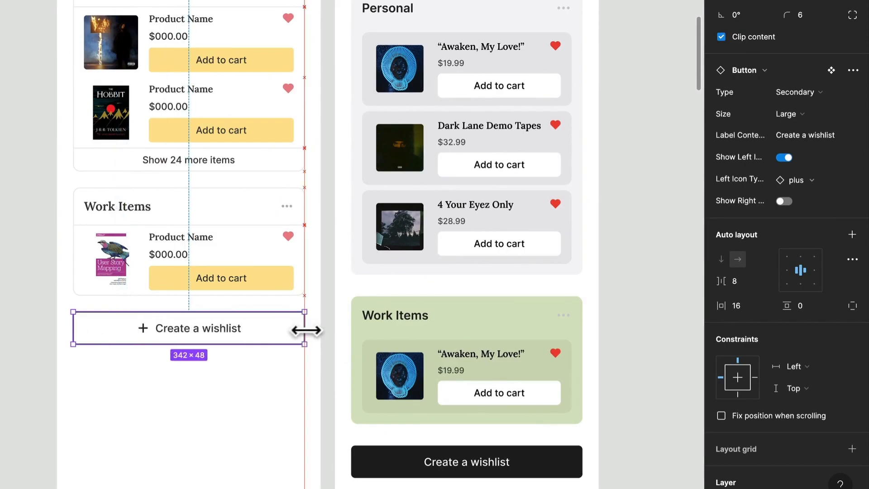
Copy the "Just for you" section from the Home screen into the Wishlist frame, 24 below the "Create a wishlist" button at X 24, Y 673.
scroll(206, 376, down, 4)
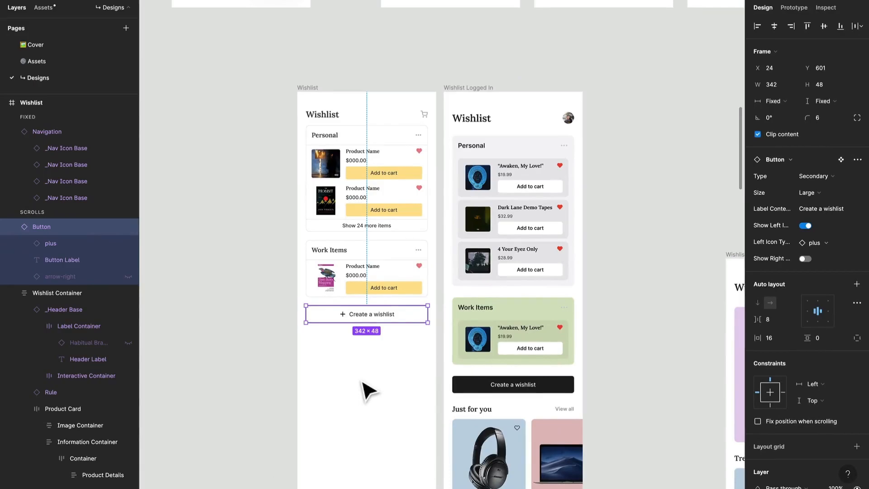
scroll(361, 382, down, 3)
scroll(362, 382, up, 4)
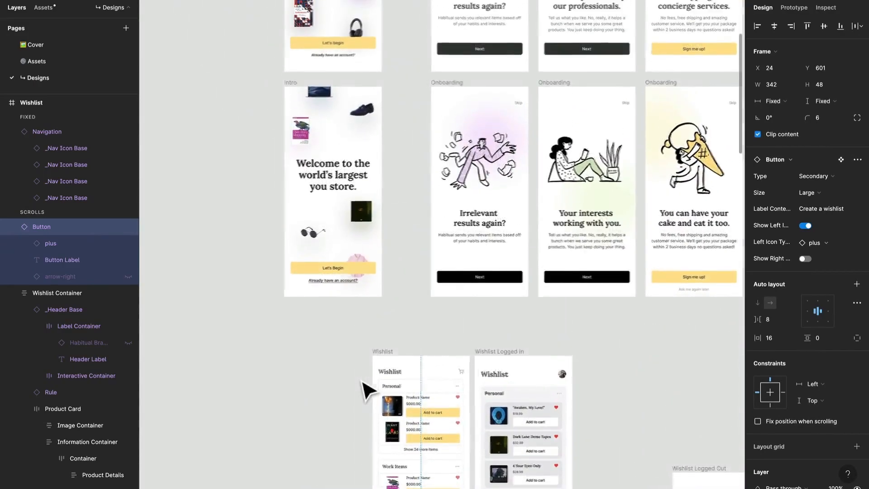
scroll(361, 381, down, 3)
scroll(367, 389, left, 5)
click(395, 312)
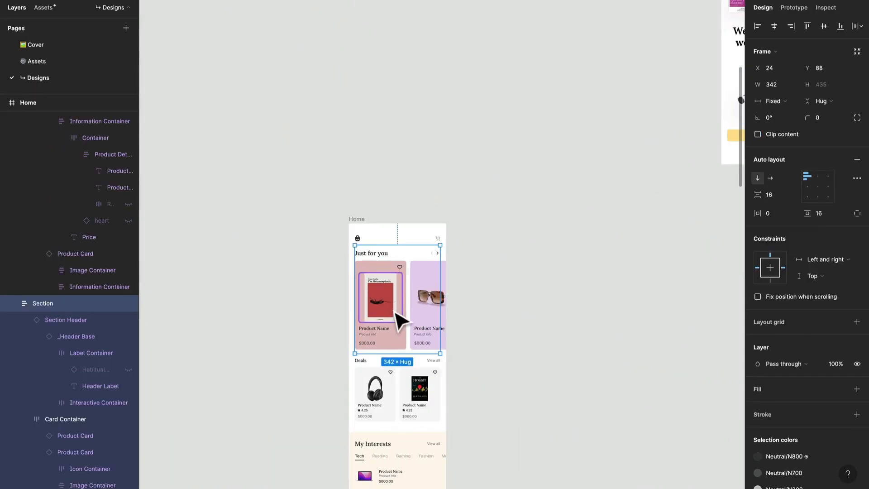
scroll(399, 310, down, 2)
scroll(398, 310, right, 10)
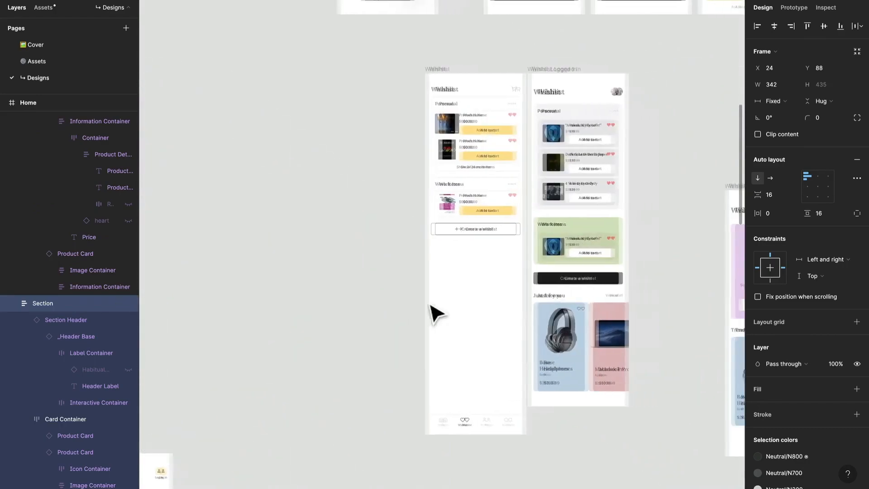
right_click(441, 300)
click(437, 287)
key(super+v)
drag(449, 129, 454, 274)
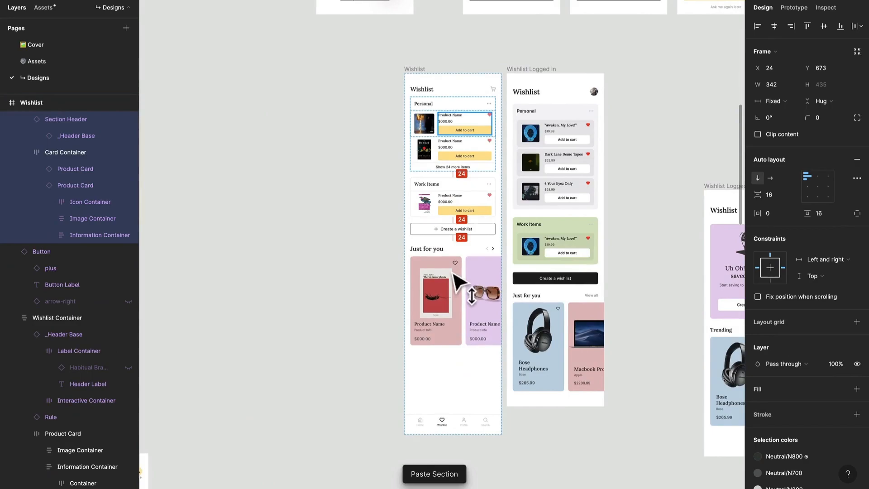
Change the heading of the pasted "Just for you" section in the Wishlist frame to "Trending".
scroll(454, 274, up, 5)
click(407, 233)
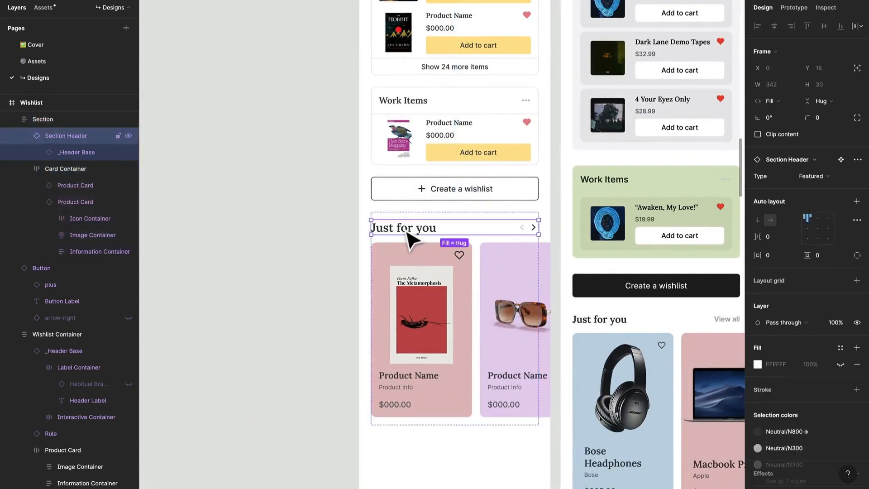
double_click(390, 230)
text(Trending)
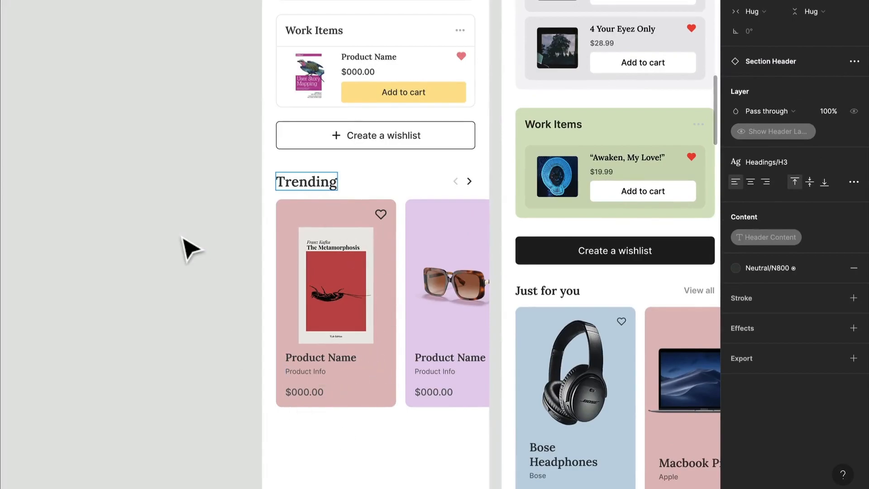
click(190, 249)
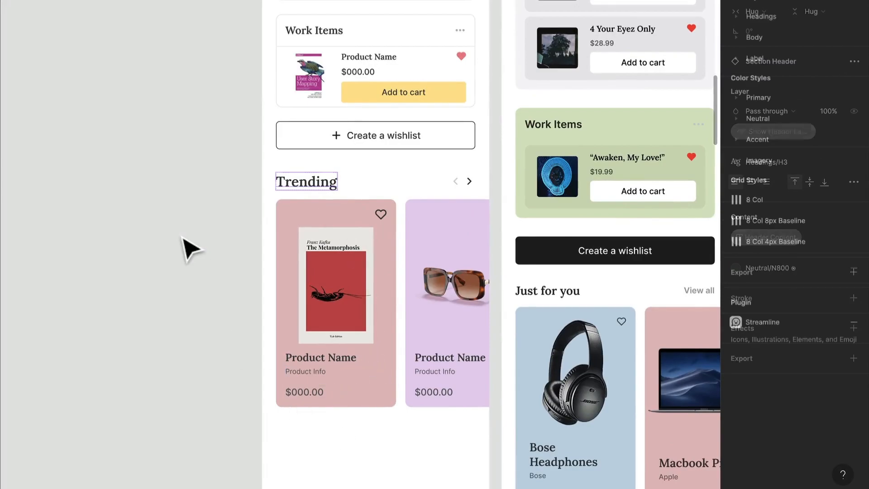
Set the Trending section header's type to View in place of the Featured arrows.
click(466, 187)
click(817, 120)
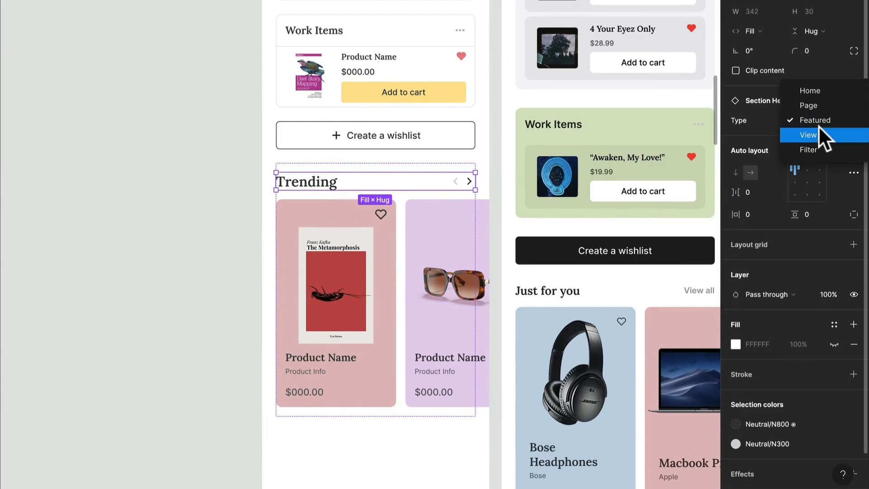
click(818, 129)
click(81, 272)
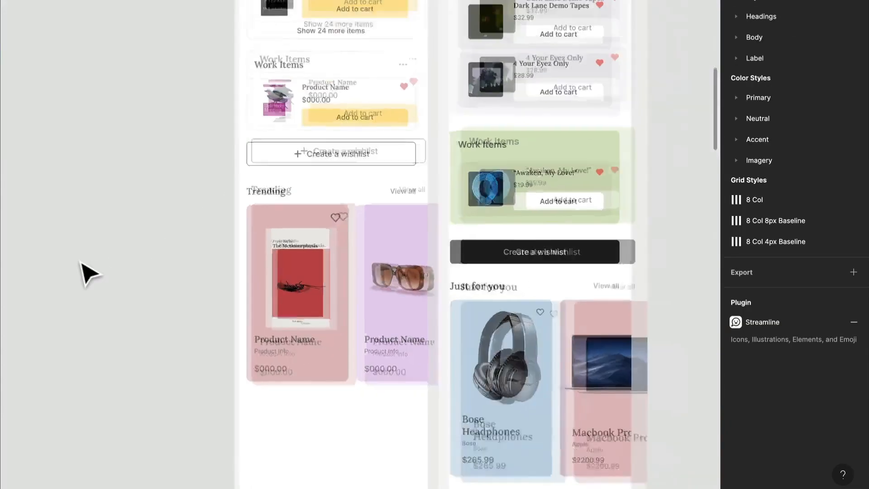
Shorten the Wishlist frame to a height of 1199 so the navigation bar sits just below the Trending cards.
scroll(303, 357, down, 2)
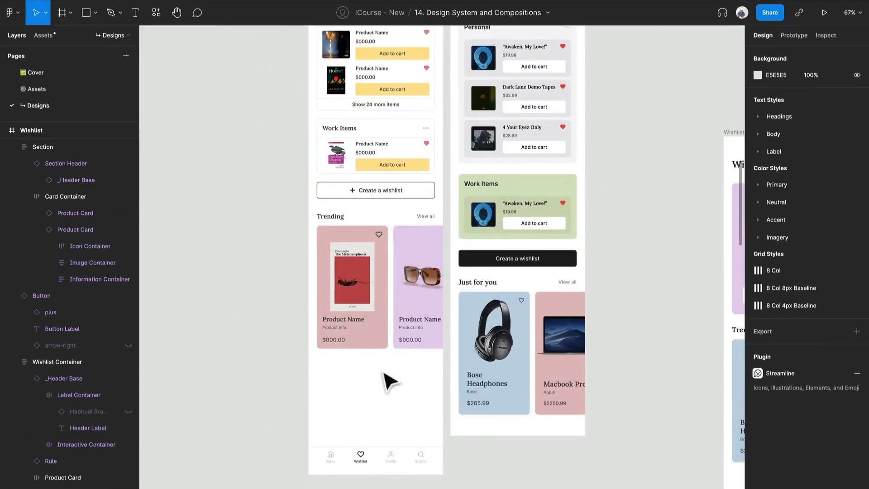
right_click(381, 371)
click(349, 387)
drag(374, 474, 374, 390)
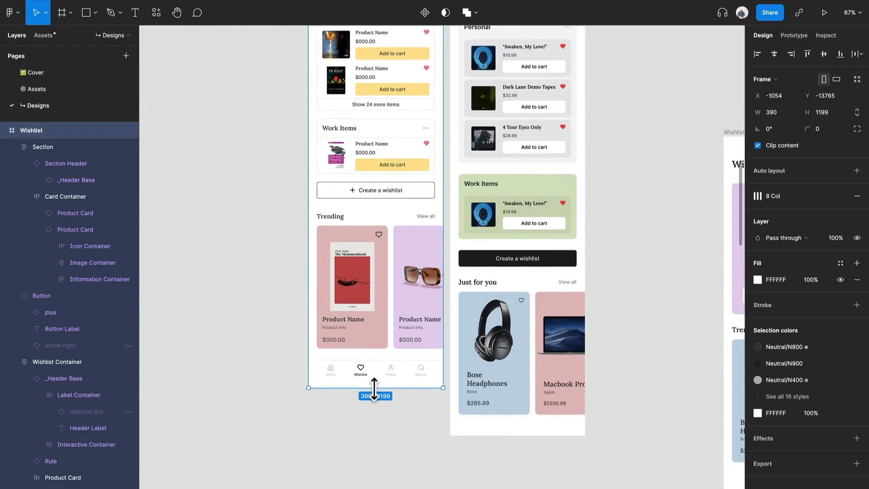
Review the Wishlist screen from header to navigation bar and compare its layout with the Wishlist Logged In screen beside it.
scroll(375, 389, up, 2)
scroll(377, 389, down, 4)
scroll(317, 288, up, 5)
click(252, 285)
scroll(252, 286, right, 2)
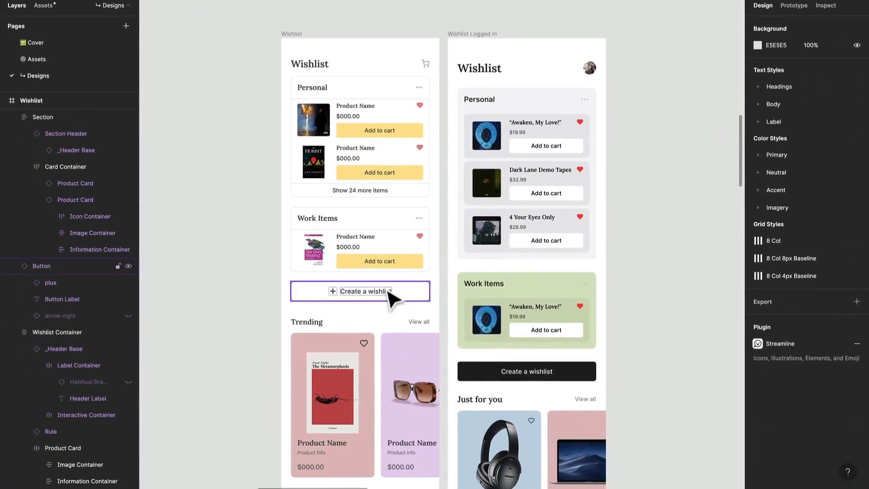
scroll(578, 236, down, 2)
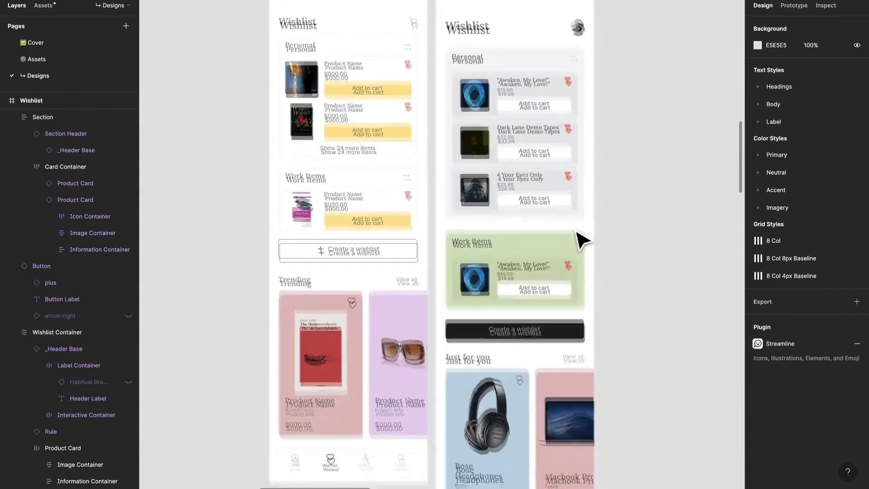
scroll(297, 334, up, 1)
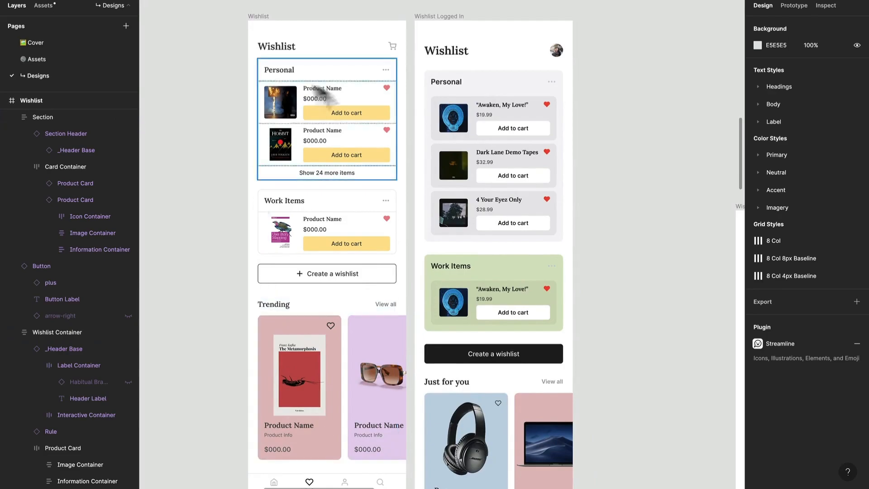
scroll(233, 229, down, 3)
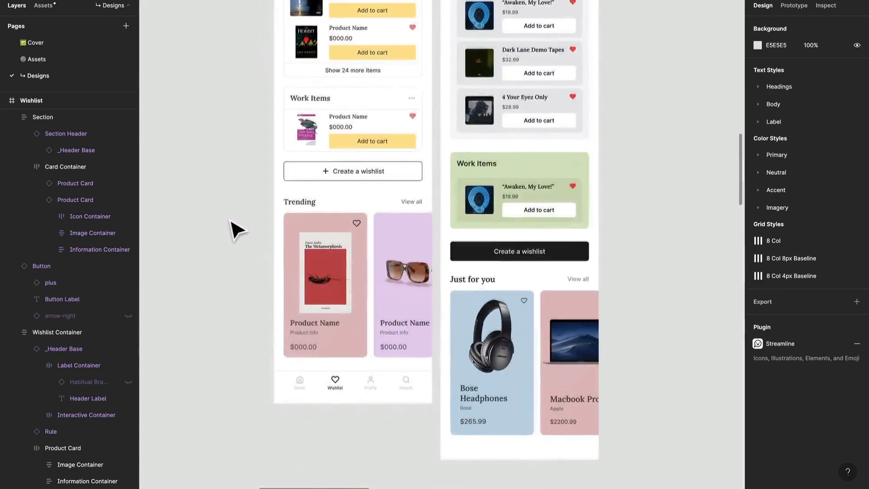
scroll(233, 229, up, 3)
scroll(233, 229, left, 1)
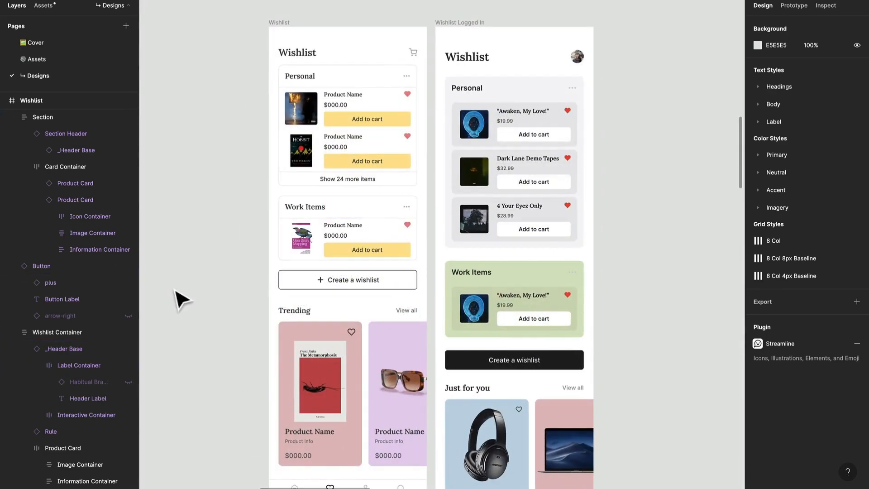
scroll(181, 300, up, 2)
scroll(181, 300, right, 2)
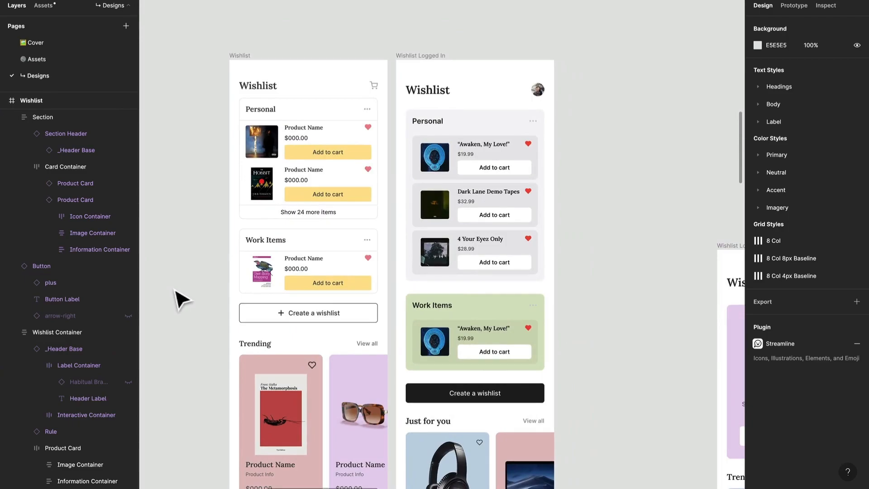
scroll(176, 285, down, 3)
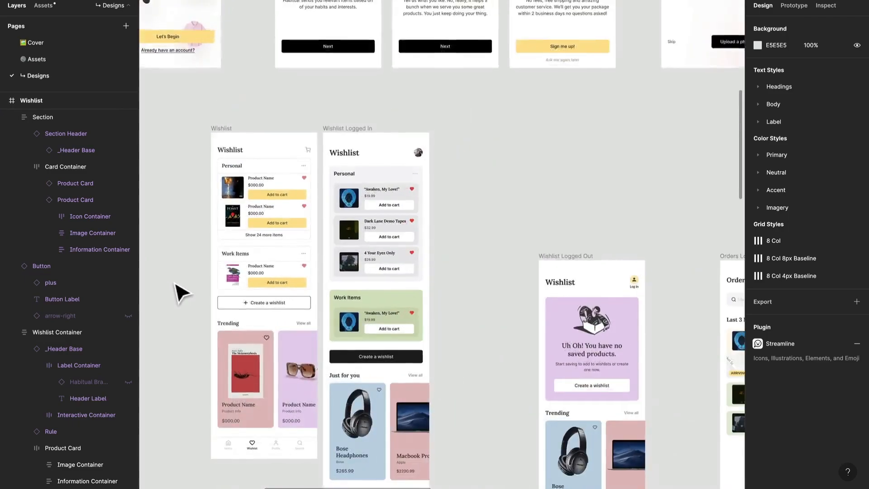
scroll(175, 285, up, 2)
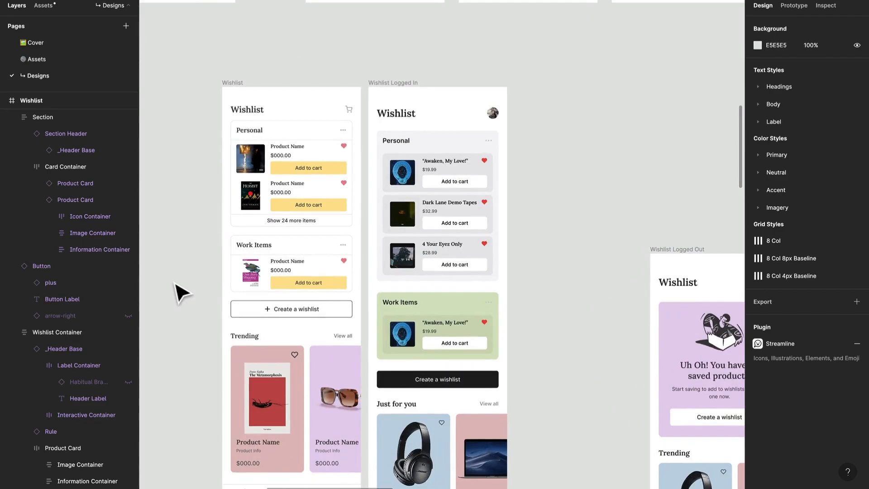
scroll(181, 294, down, 1)
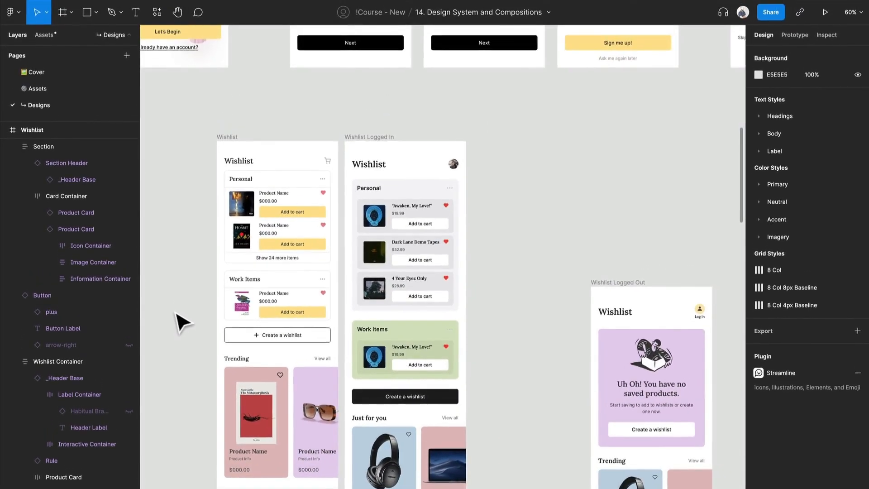